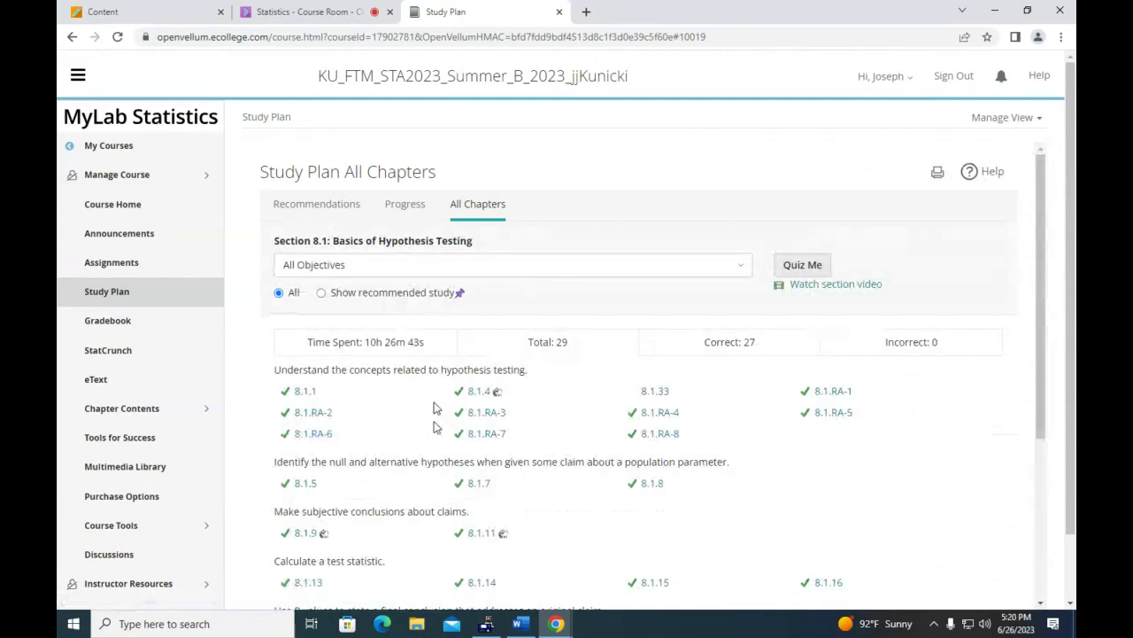
Step: Open exercise 8.1.5 and reposition its practice window, made narrower and with the question list collapsed
{"action": "left_click", "coordinate": [310, 483]}
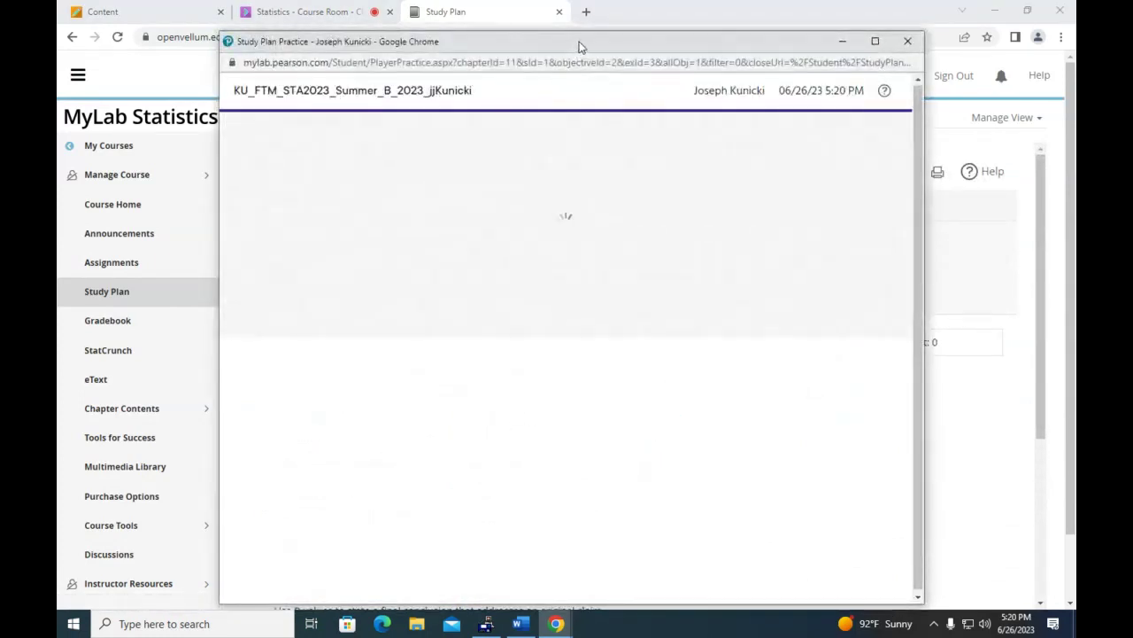
{"action": "left_click_drag", "start_coordinate": [579, 45], "coordinate": [450, 27]}
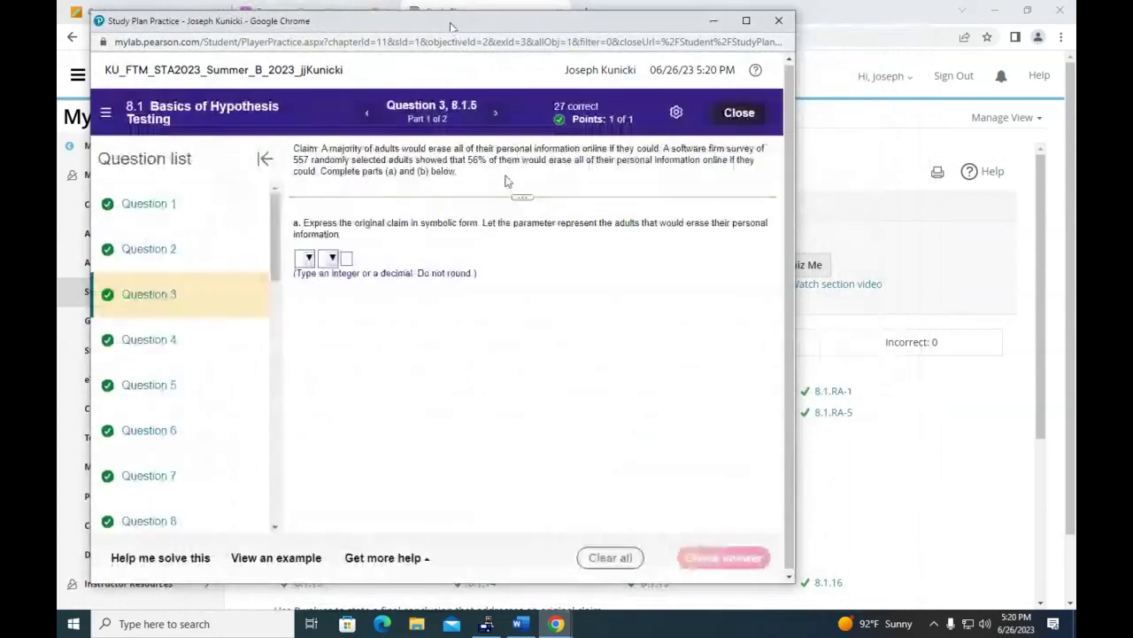
{"action": "left_click", "coordinate": [265, 159]}
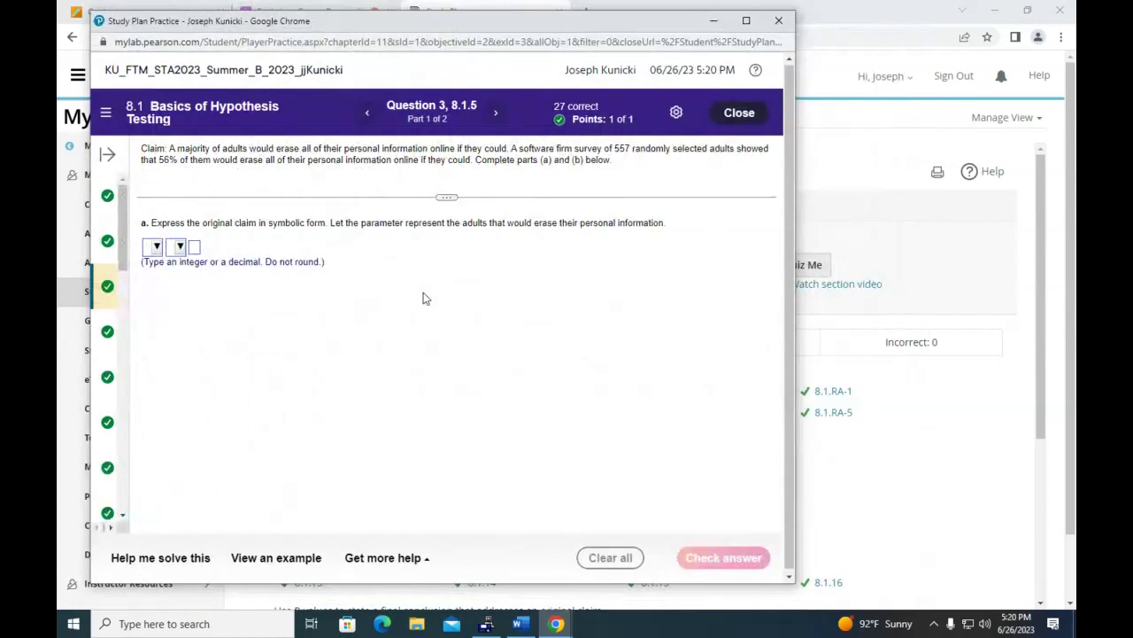
{"action": "left_click_drag", "start_coordinate": [794, 238], "coordinate": [643, 237]}
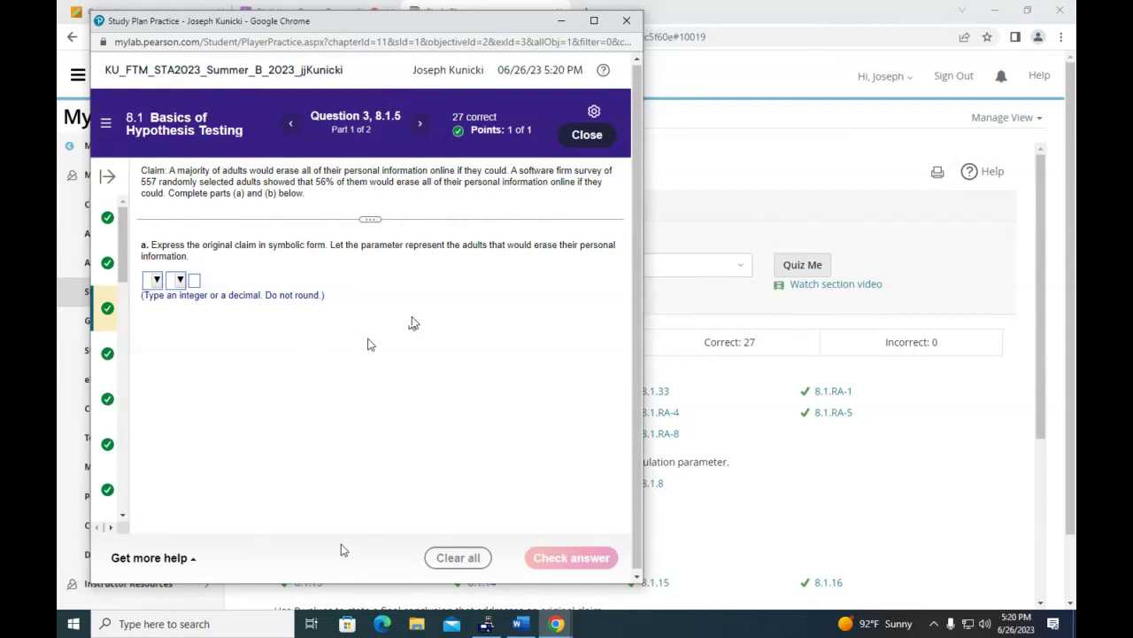
Step: Answer part a of exercise 8.1.5 with the claim p > 0.5, check it and continue to part b
{"action": "left_click", "coordinate": [156, 280]}
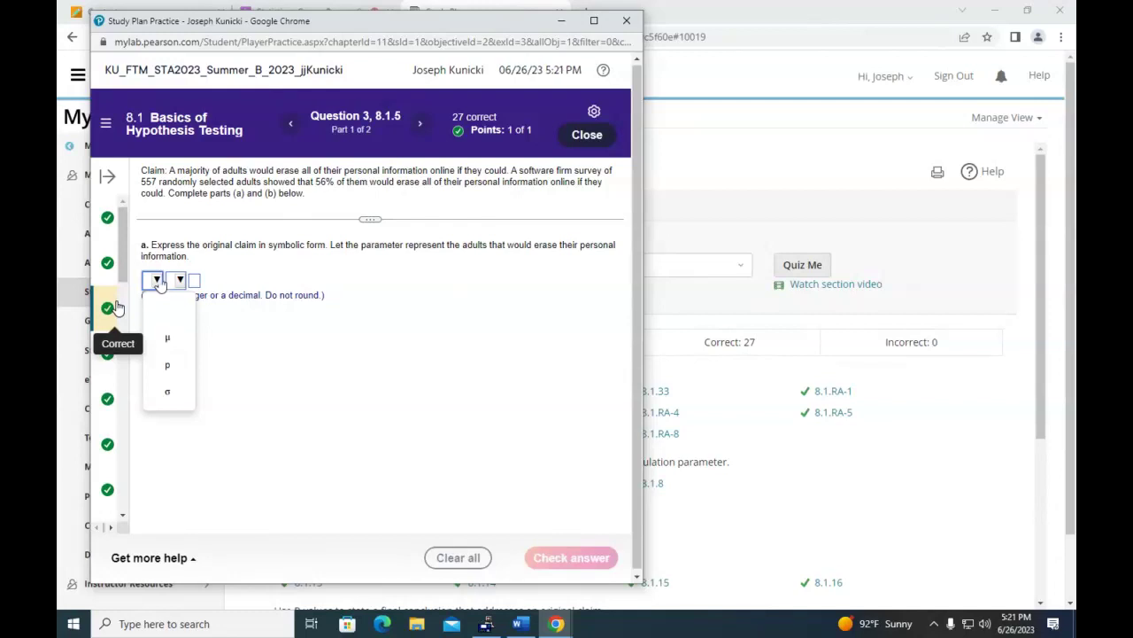
{"action": "left_click", "coordinate": [169, 364]}
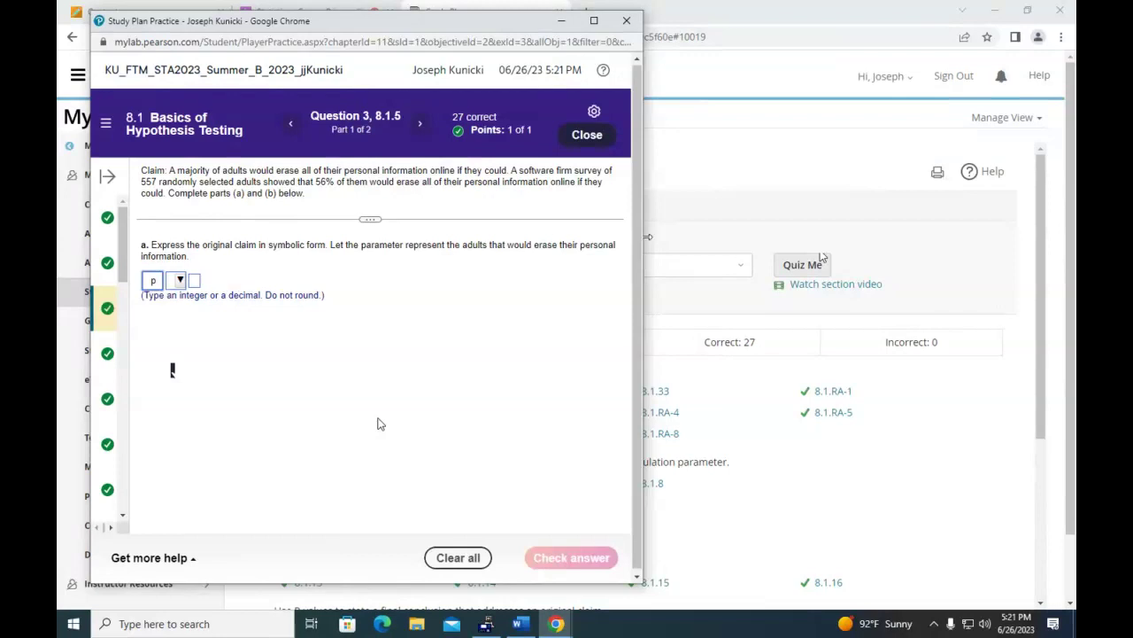
{"action": "left_click", "coordinate": [180, 281]}
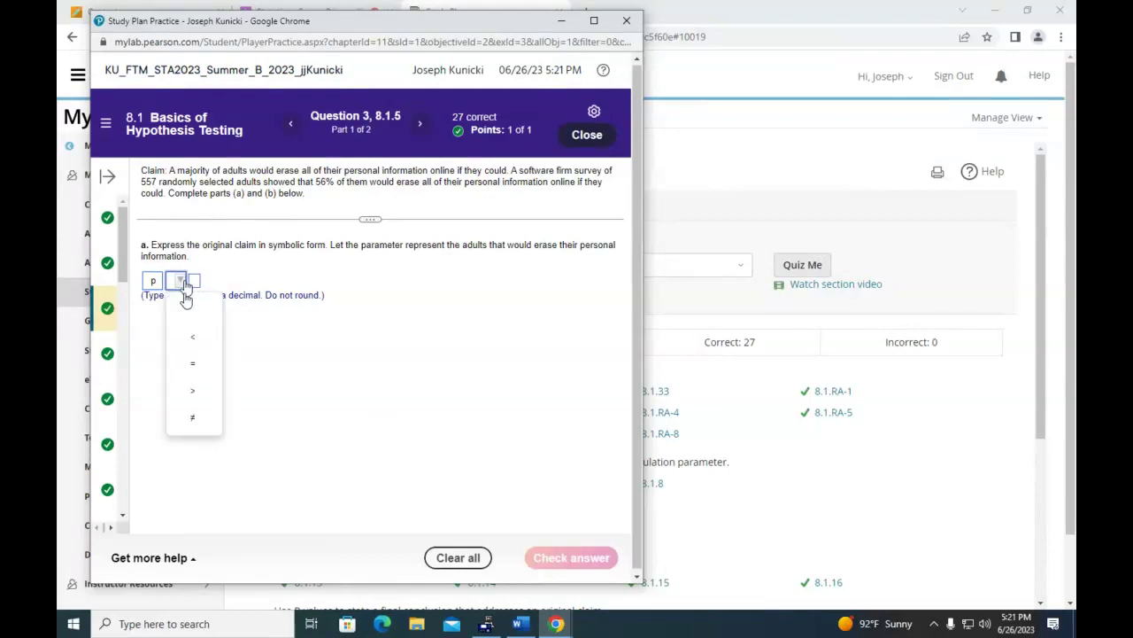
{"action": "left_click", "coordinate": [196, 390]}
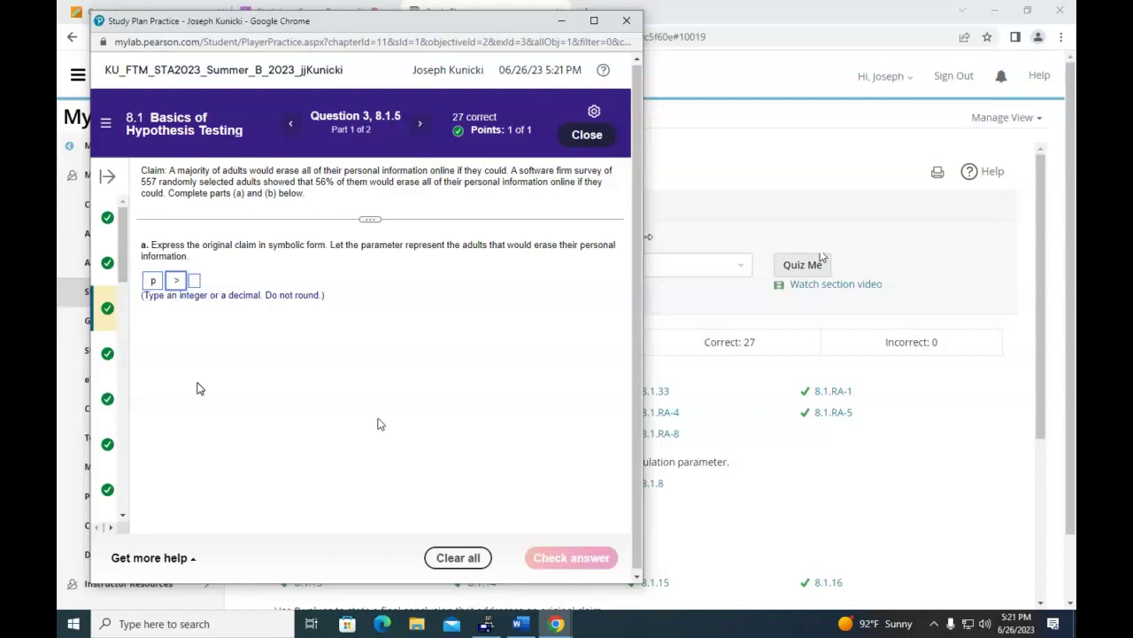
{"action": "left_click", "coordinate": [195, 282]}
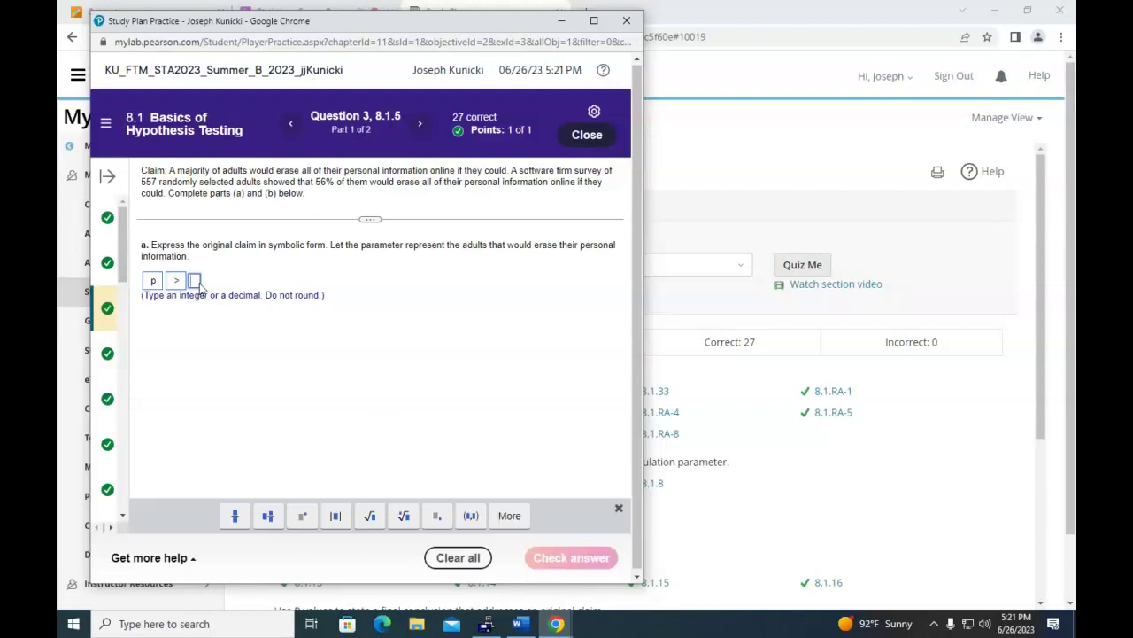
{"action": "type", "text": "0.5"}
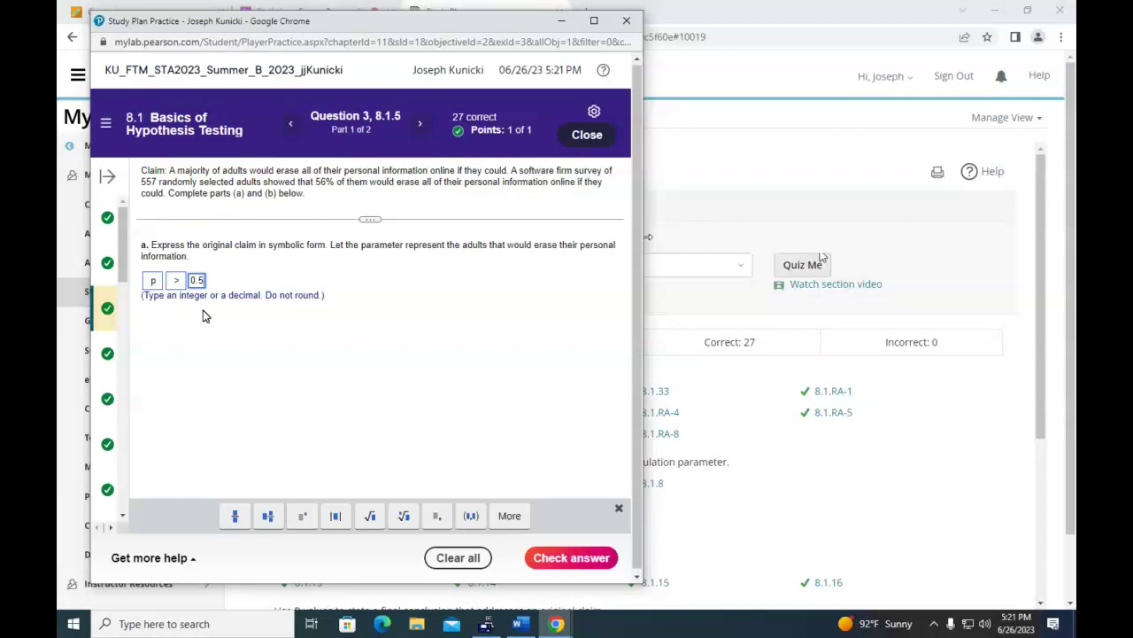
{"action": "left_click", "coordinate": [551, 556]}
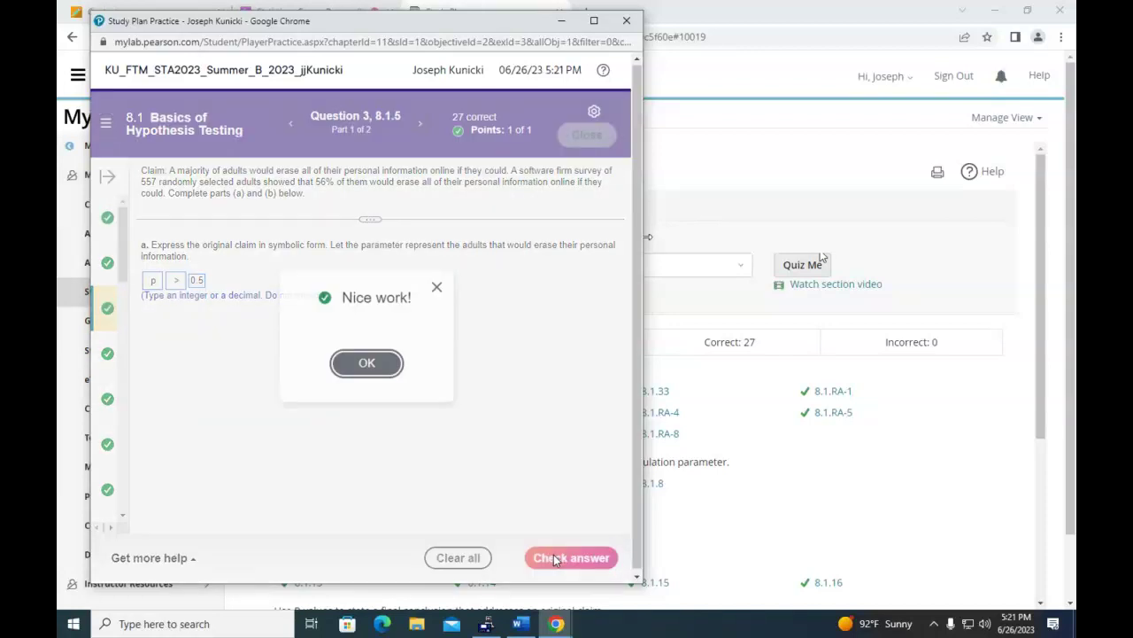
{"action": "left_click", "coordinate": [359, 370]}
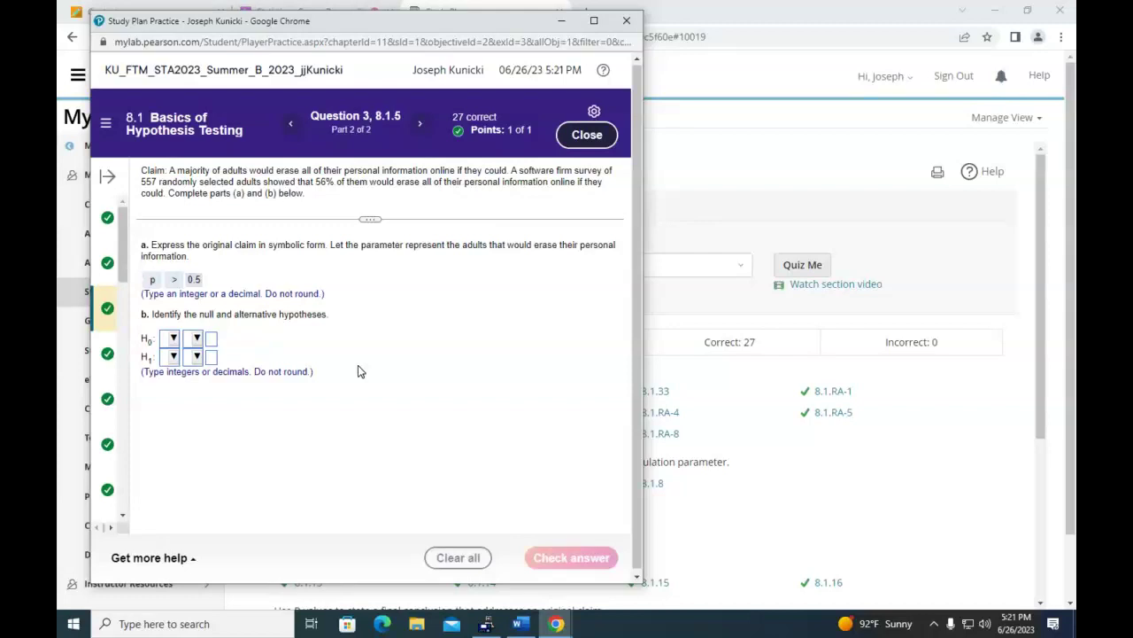
Step: Fill in the null hypothesis H0 of exercise 8.1.5 as p = 0.5
{"action": "left_click", "coordinate": [174, 341]}
{"action": "left_click", "coordinate": [191, 460]}
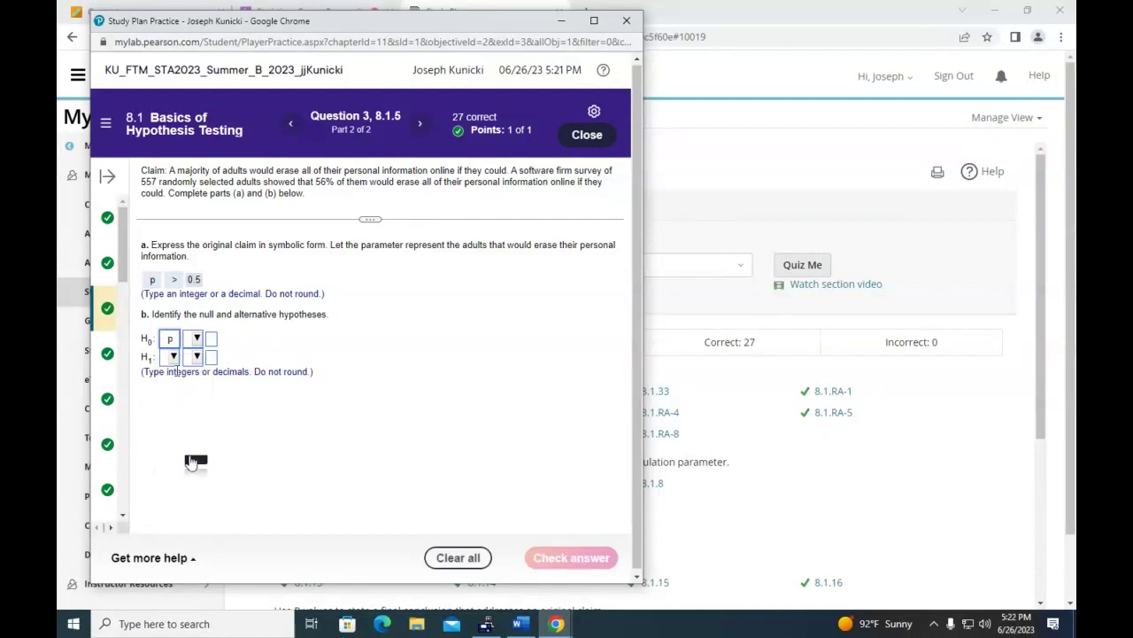
{"action": "left_click", "coordinate": [197, 340]}
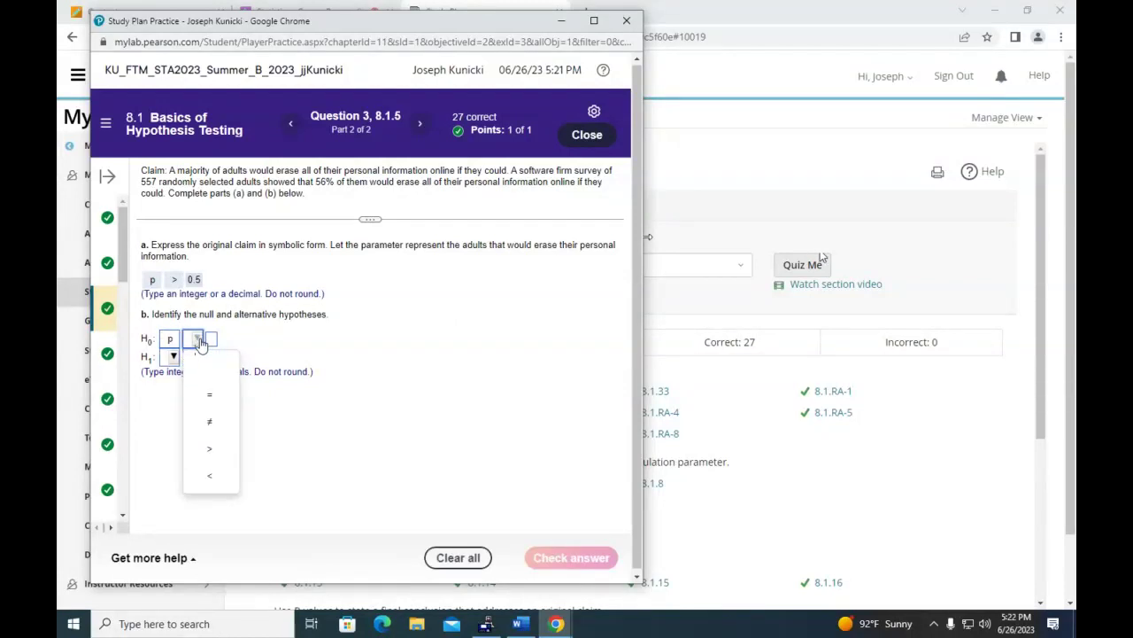
{"action": "left_click", "coordinate": [210, 394]}
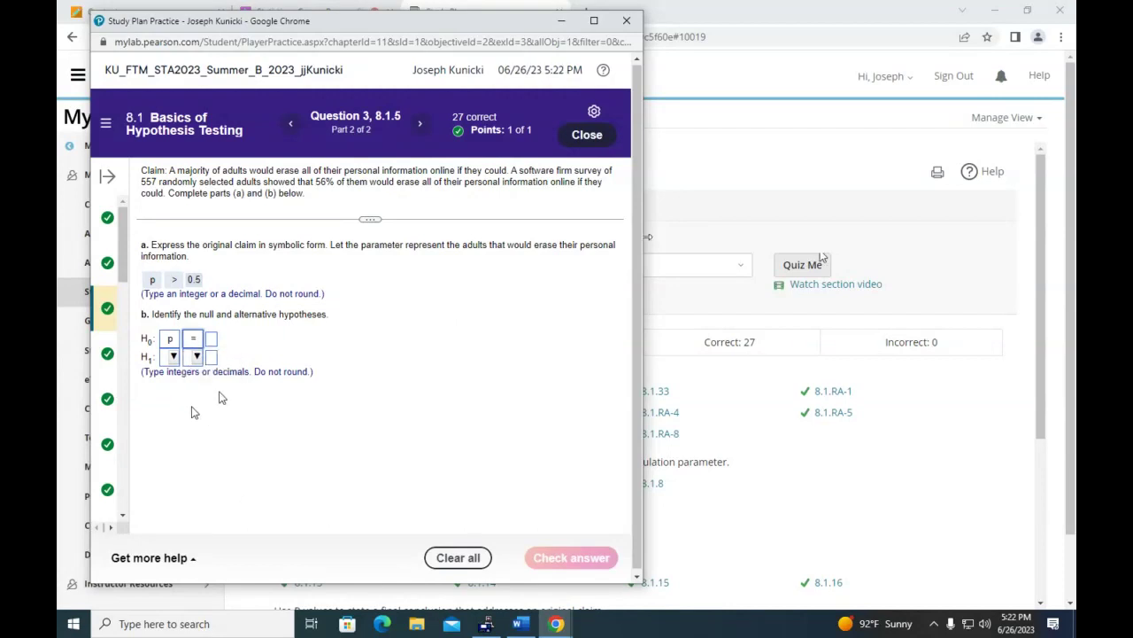
{"action": "left_click", "coordinate": [211, 339]}
{"action": "type", "text": "0.5"}
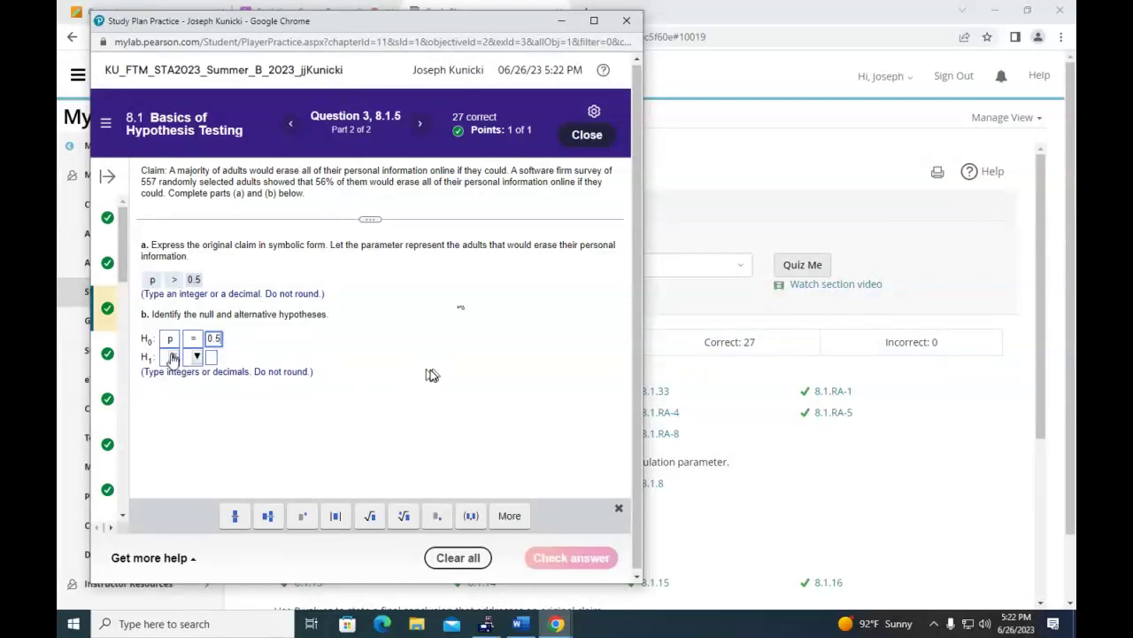
Step: Fill in the alternative hypothesis H1 as p > 0.5, then check the answer and go on to the next question
{"action": "left_click", "coordinate": [173, 357]}
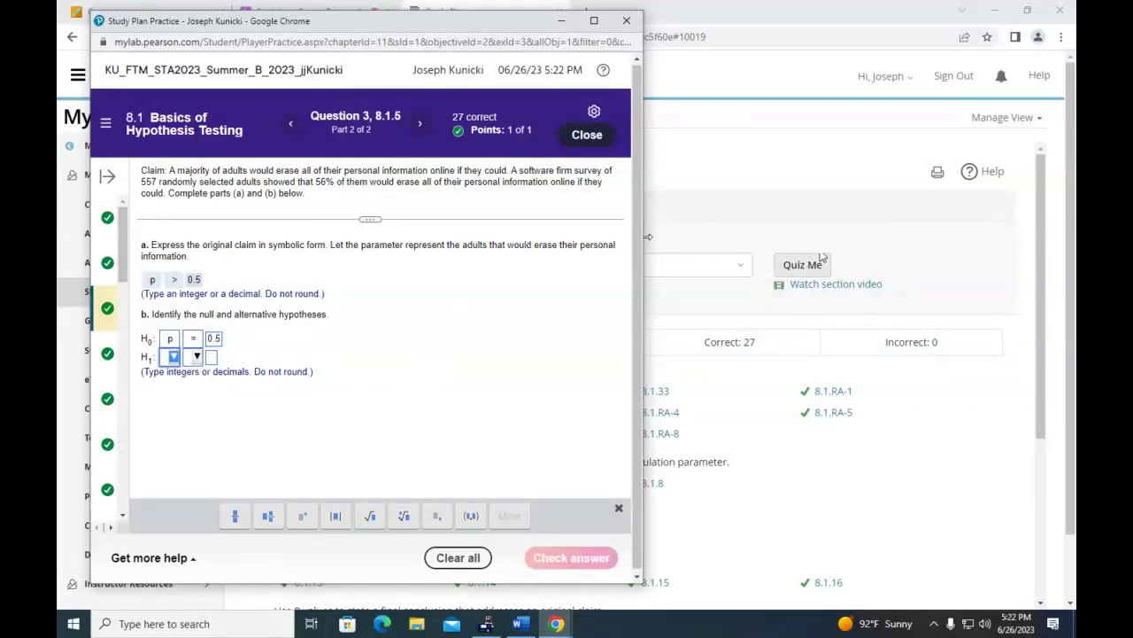
{"action": "left_click", "coordinate": [172, 357]}
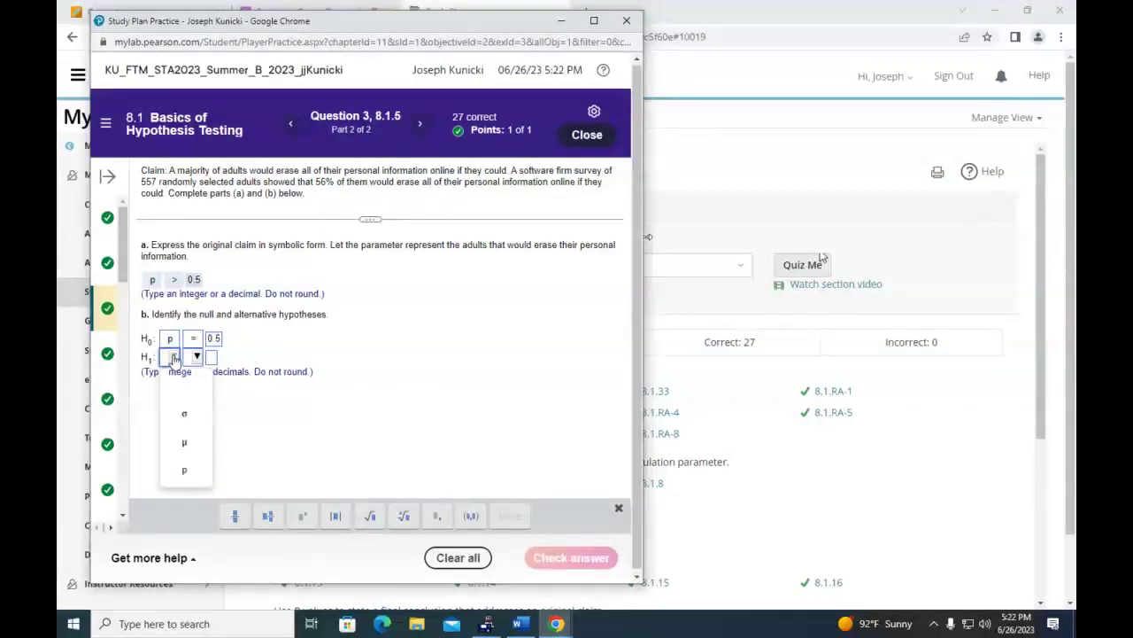
{"action": "left_click", "coordinate": [195, 469]}
{"action": "left_click", "coordinate": [197, 356]}
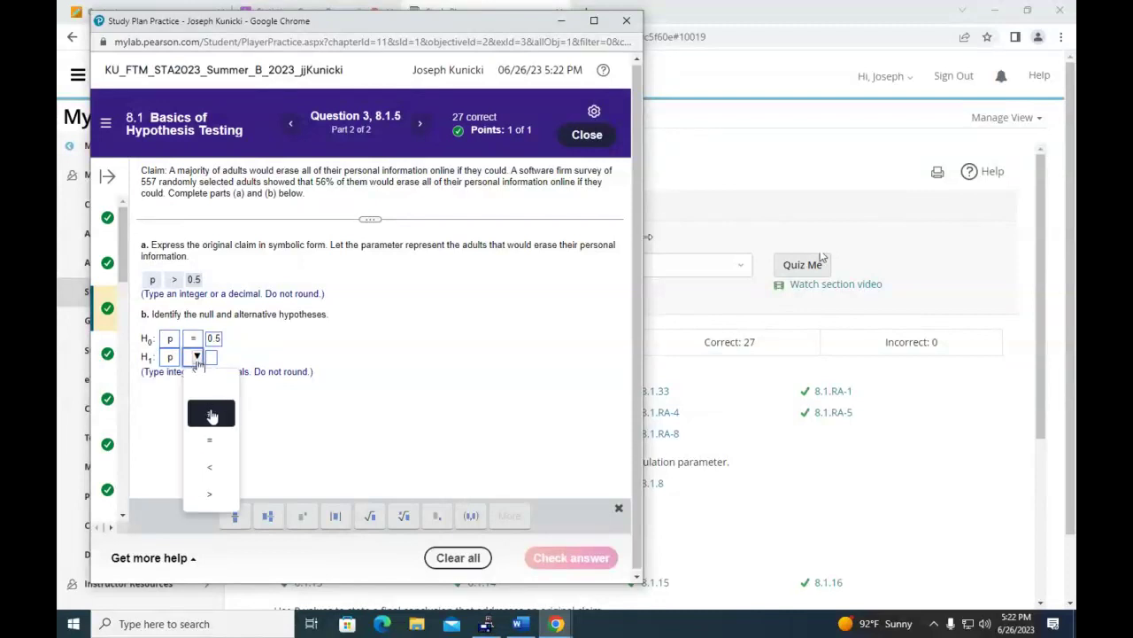
{"action": "left_click", "coordinate": [211, 493]}
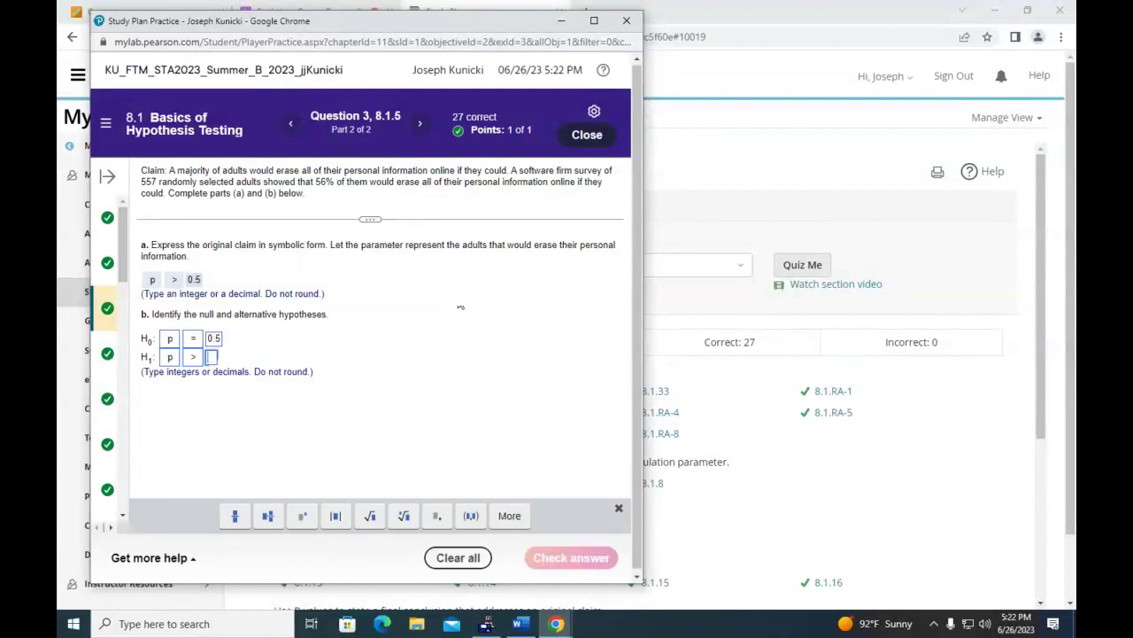
{"action": "type", "text": "0.5"}
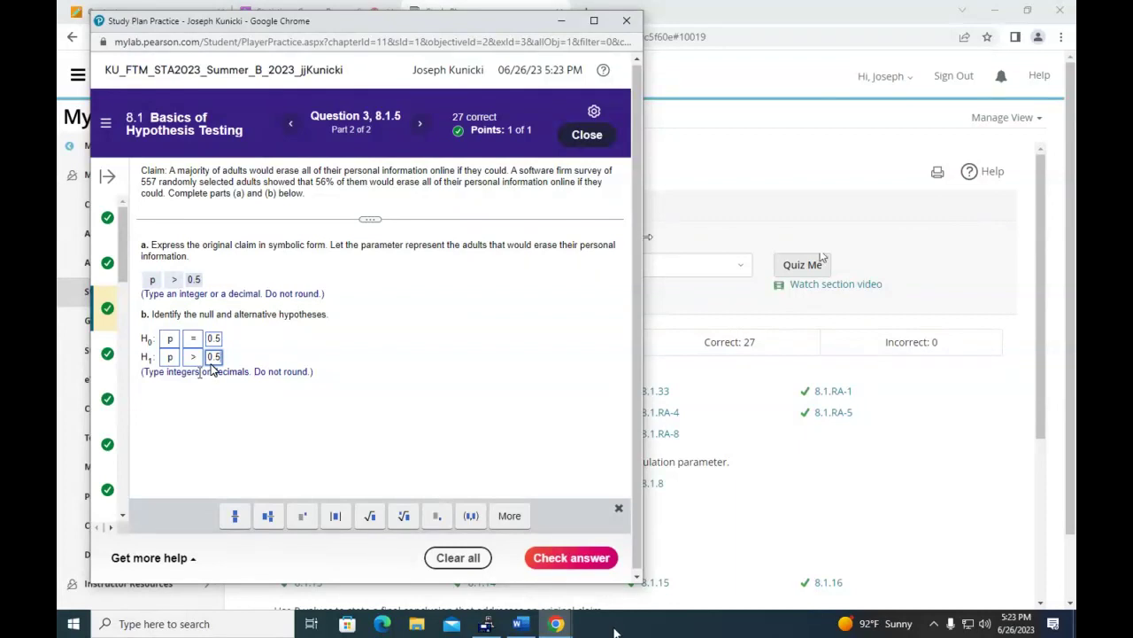
{"action": "key", "text": "Return"}
{"action": "left_click", "coordinate": [578, 555]}
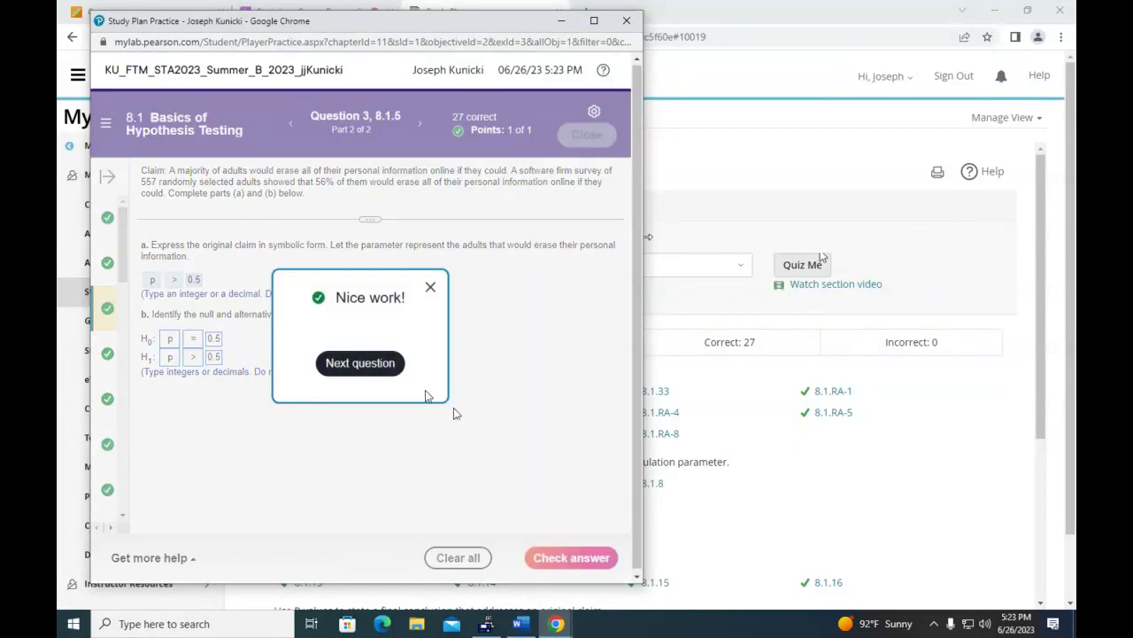
{"action": "left_click", "coordinate": [393, 363]}
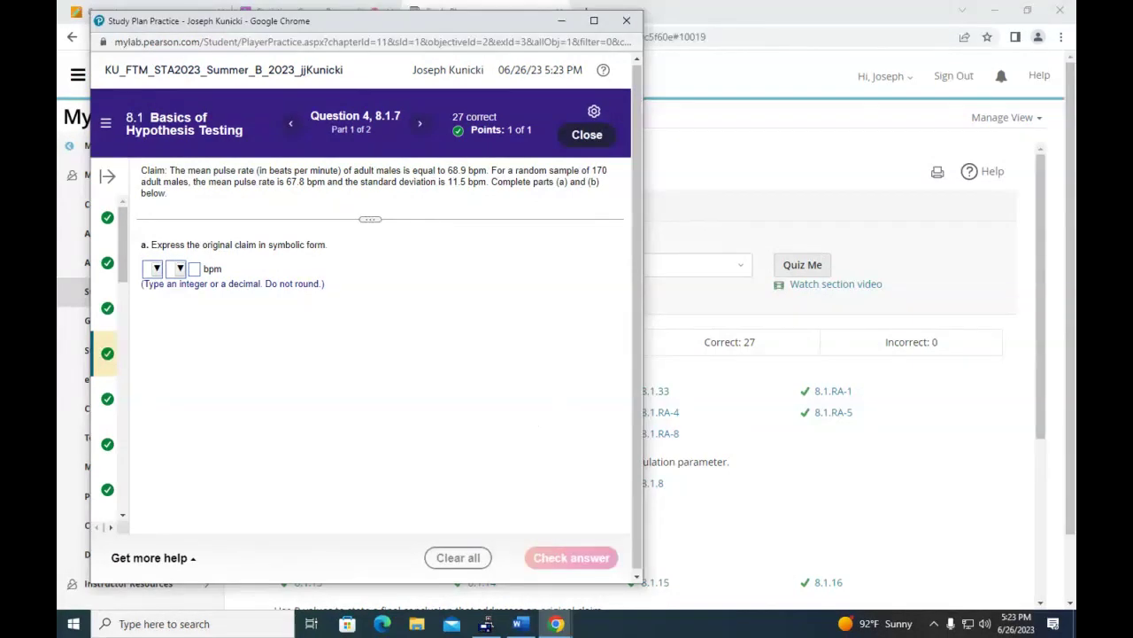
Step: Answer part a of exercise 8.1.7 with the claim μ = 68.9 bpm, check it and continue to part b
{"action": "left_click", "coordinate": [155, 272]}
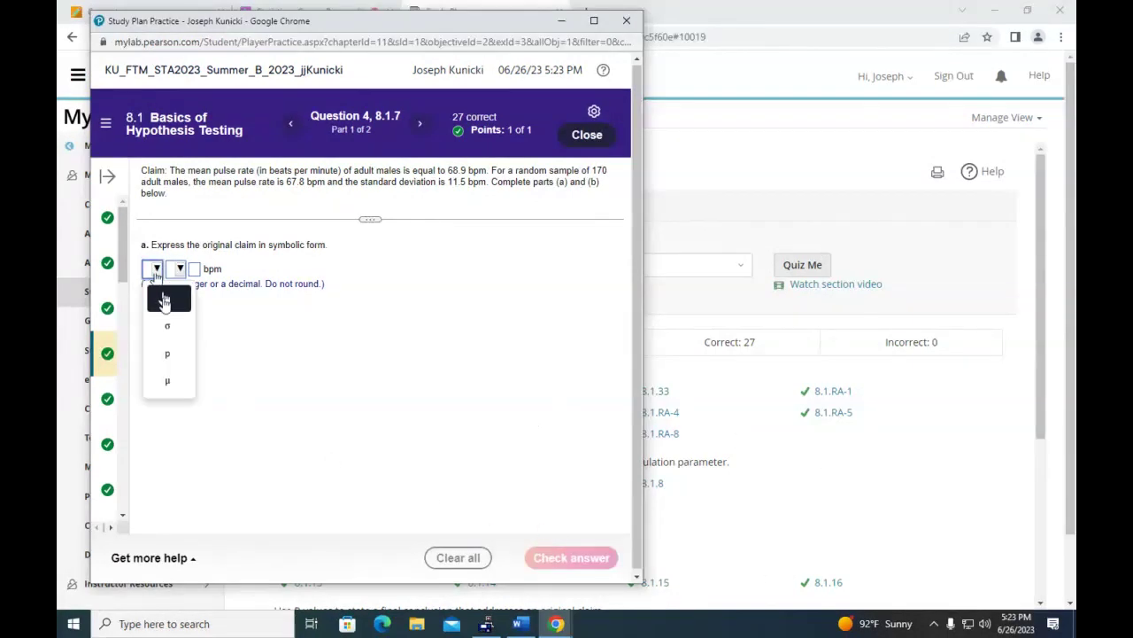
{"action": "left_click", "coordinate": [164, 381]}
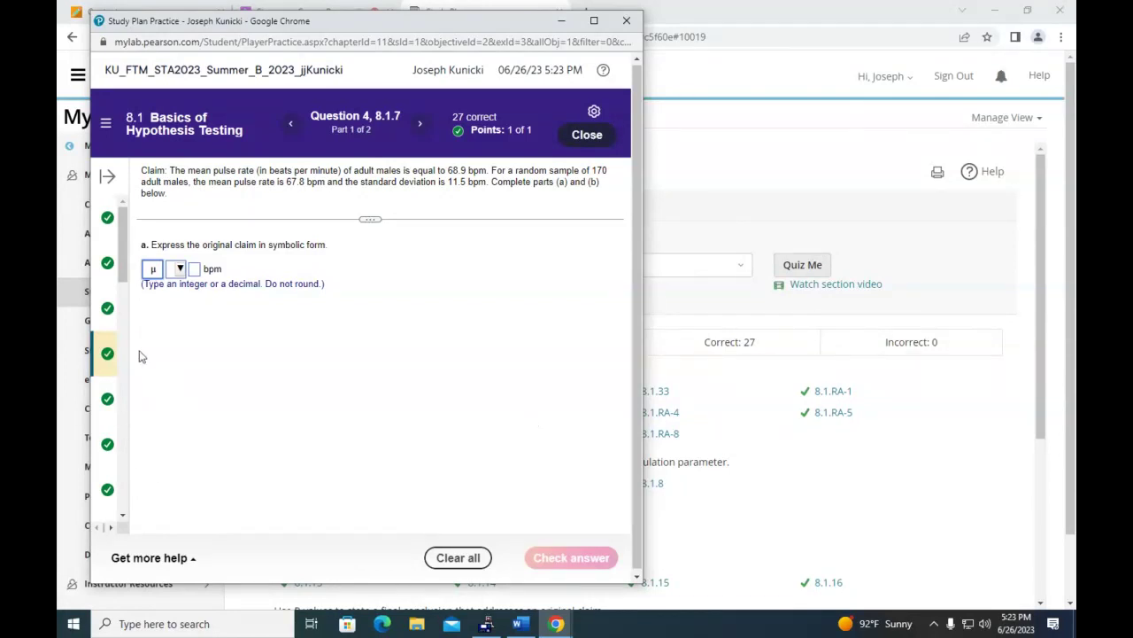
{"action": "left_click", "coordinate": [177, 270]}
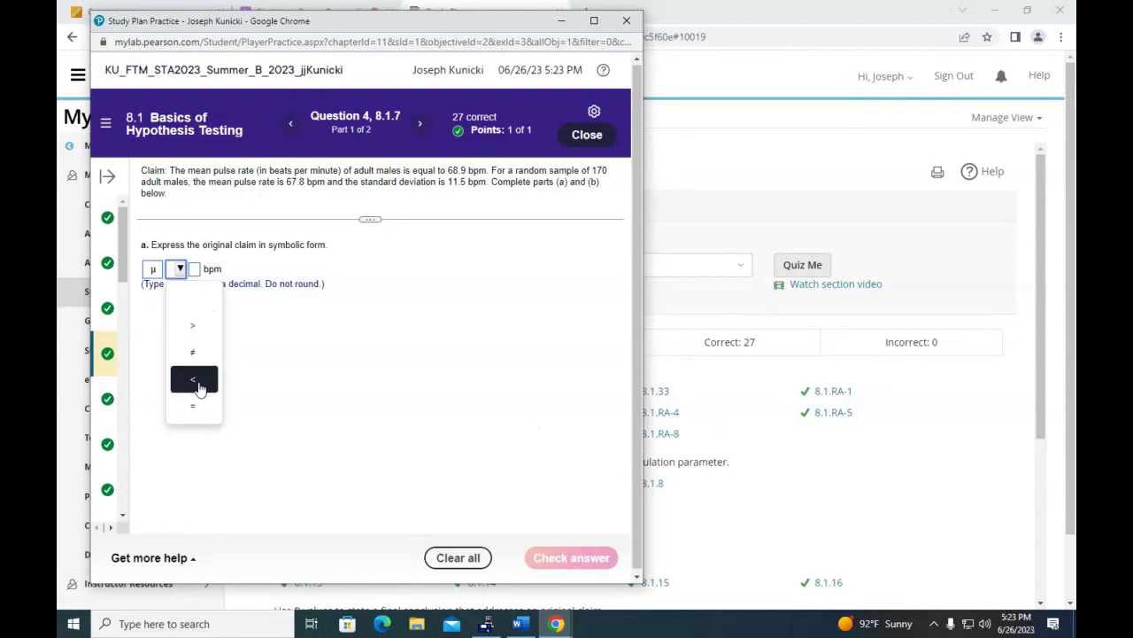
{"action": "left_click", "coordinate": [201, 406]}
{"action": "left_click", "coordinate": [195, 270]}
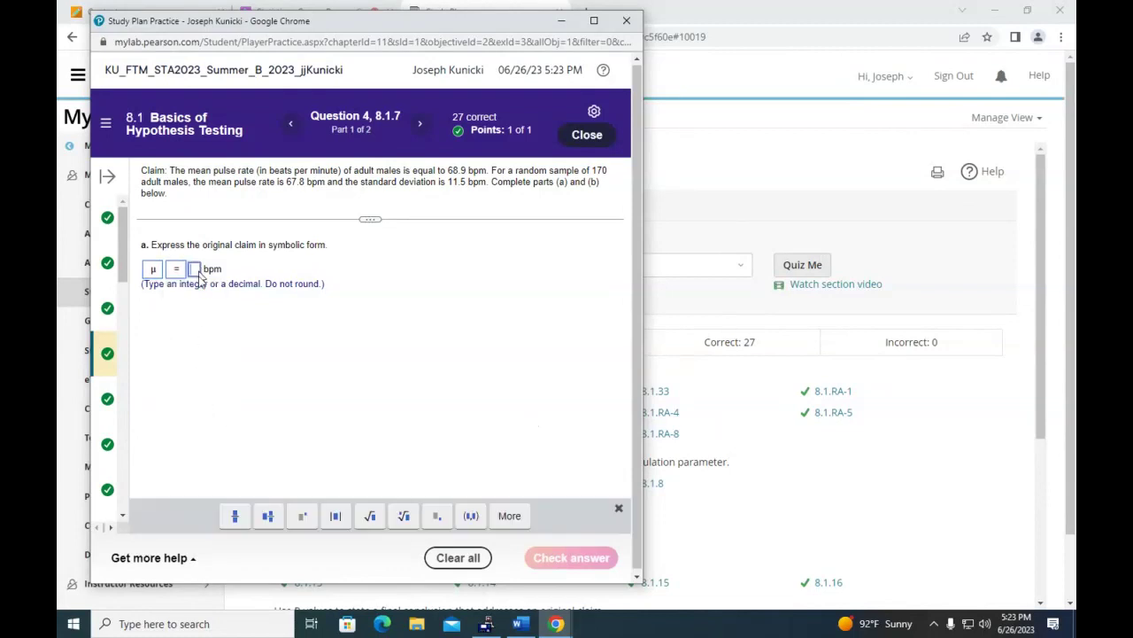
{"action": "type", "text": "68.9"}
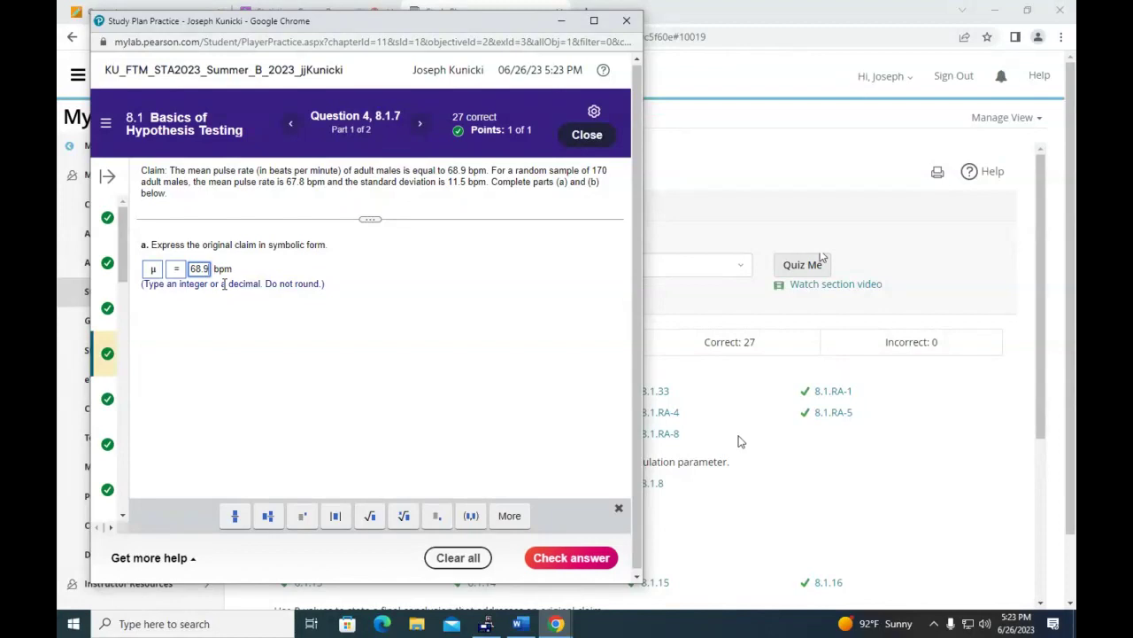
{"action": "key", "text": "Return"}
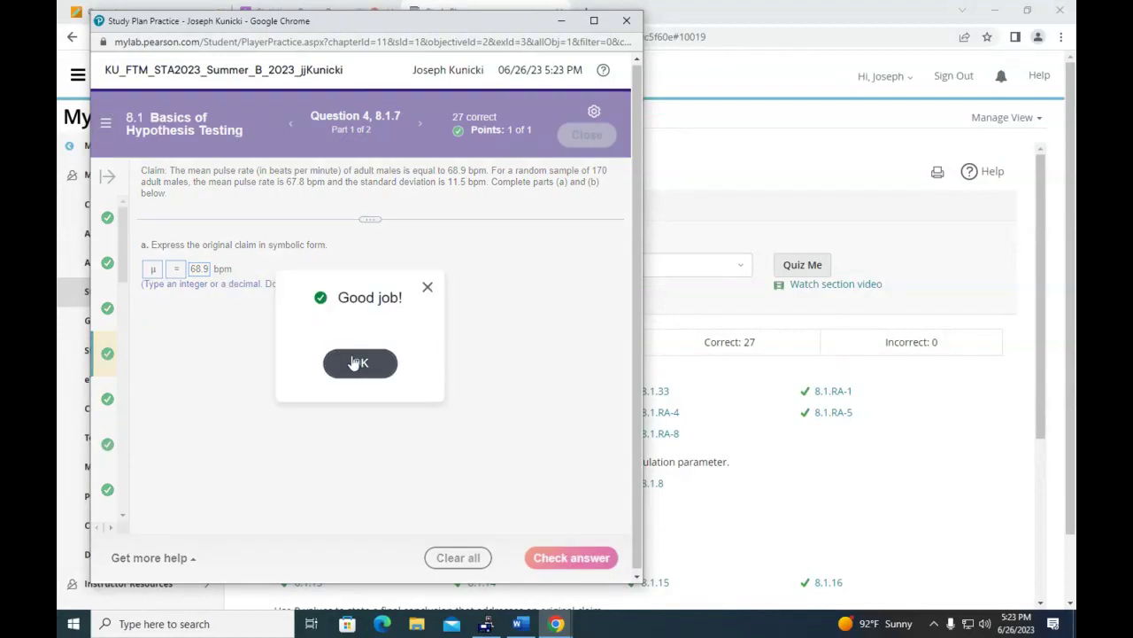
{"action": "left_click", "coordinate": [365, 362]}
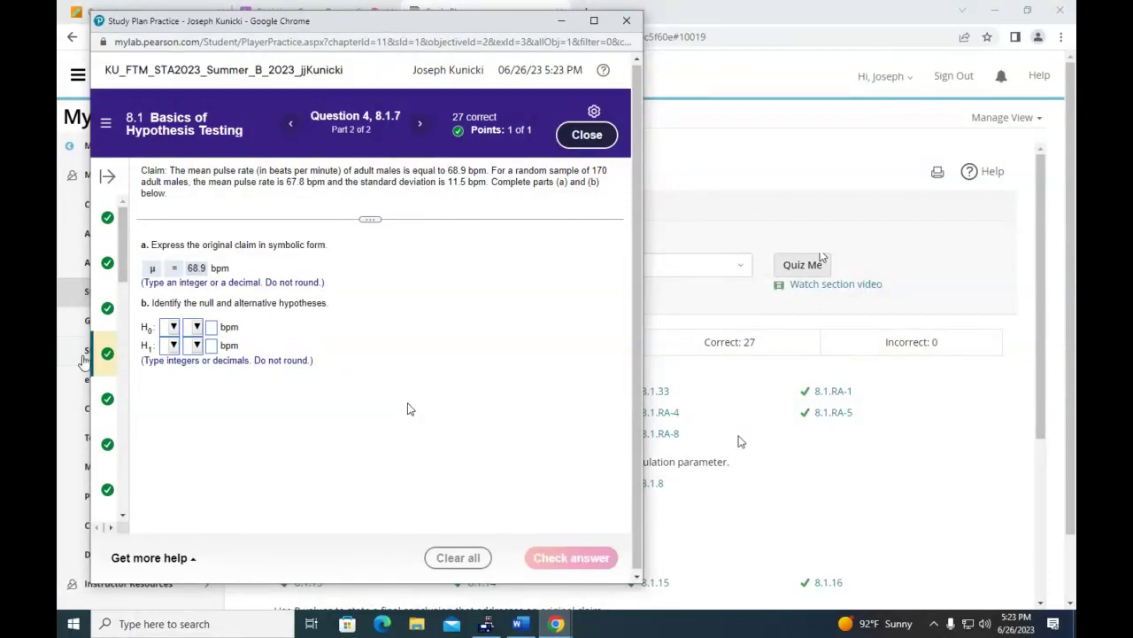
Step: Fill in the null hypothesis H0 of exercise 8.1.7 as μ = 8.9 bpm
{"action": "left_click", "coordinate": [172, 327]}
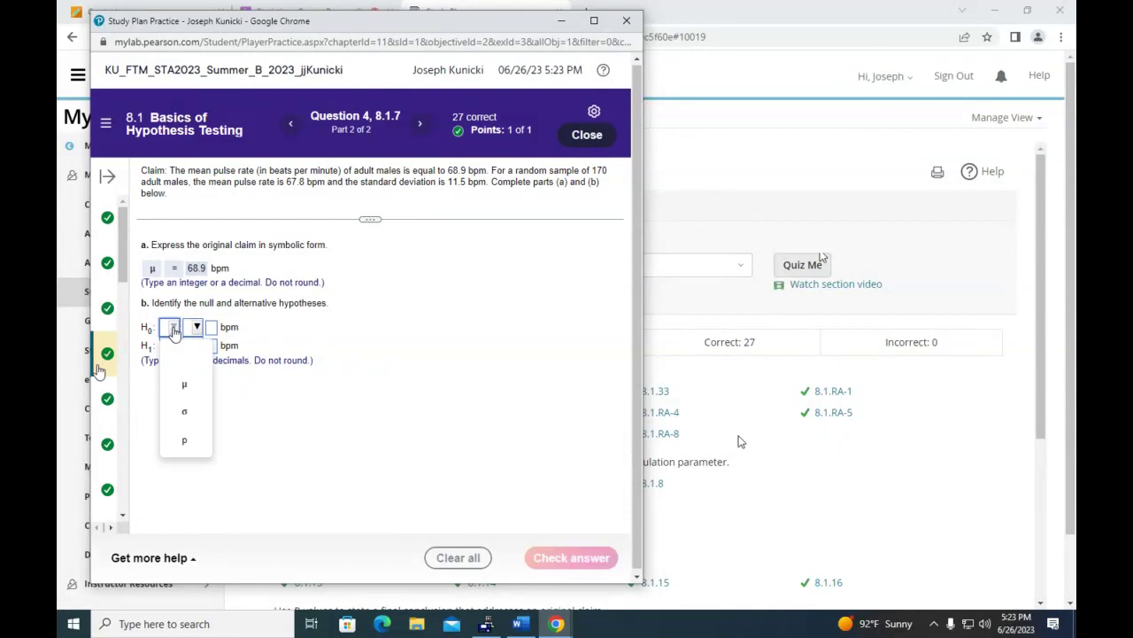
{"action": "left_click", "coordinate": [184, 387]}
{"action": "left_click", "coordinate": [196, 326]}
{"action": "left_click", "coordinate": [209, 387]}
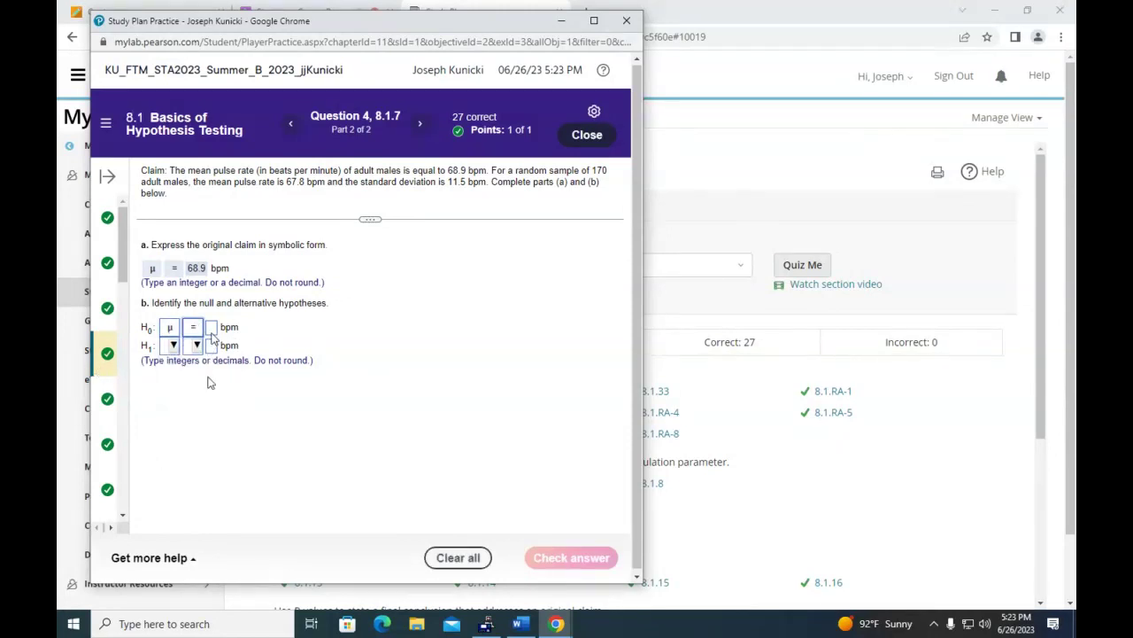
{"action": "left_click", "coordinate": [211, 328]}
{"action": "type", "text": "68.9"}
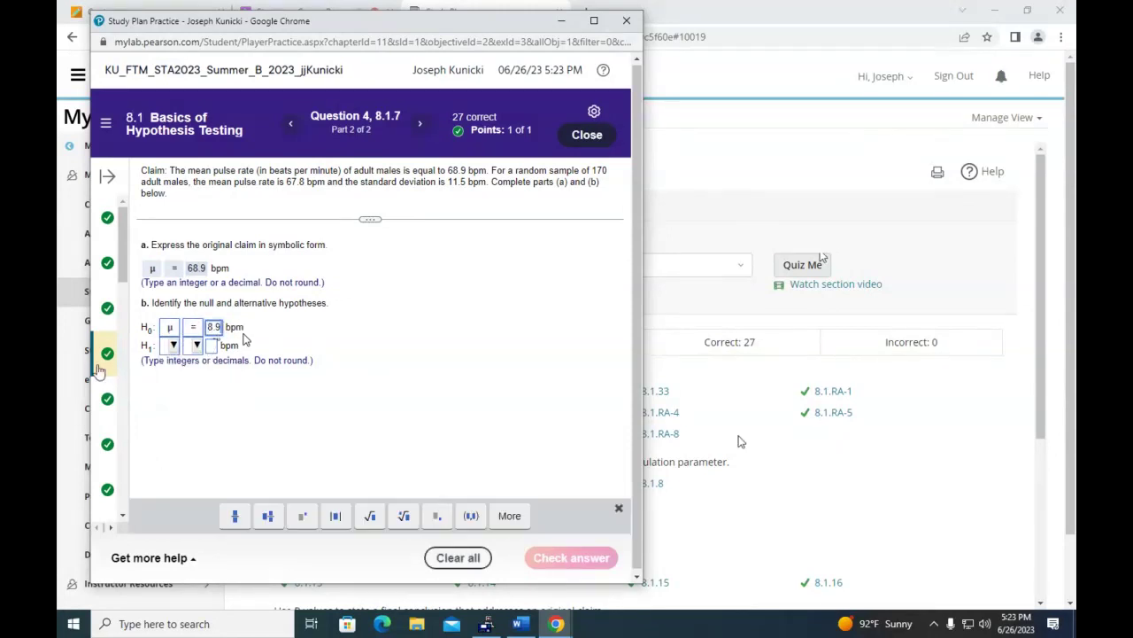
Step: Correct the null hypothesis H0 value of exercise 8.1.7 to 68.9 bpm
{"action": "left_click", "coordinate": [172, 344]}
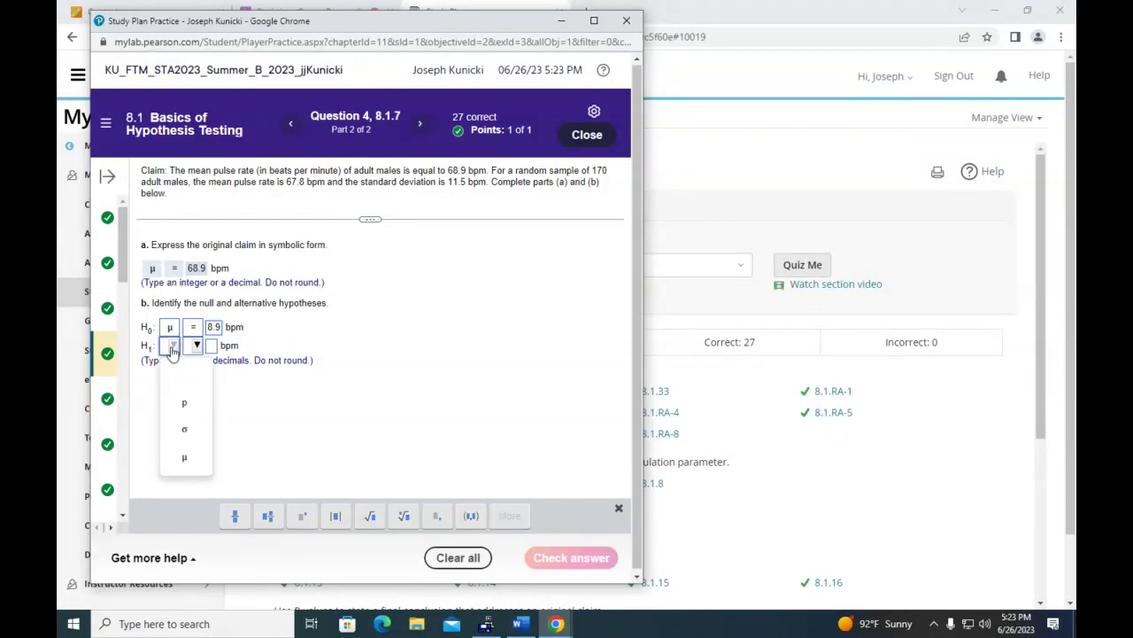
{"action": "left_click", "coordinate": [212, 330]}
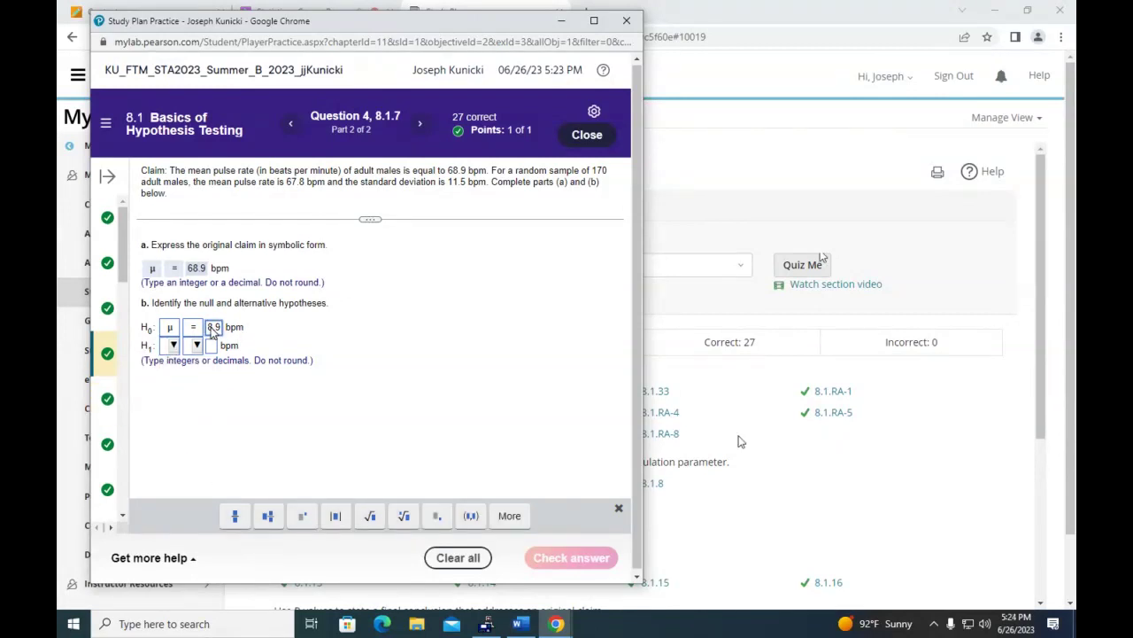
Step: Fill in the alternative hypothesis H1 as μ ≠ 68.9 bpm, then check the answer and dismiss the feedback
{"action": "left_click", "coordinate": [174, 345]}
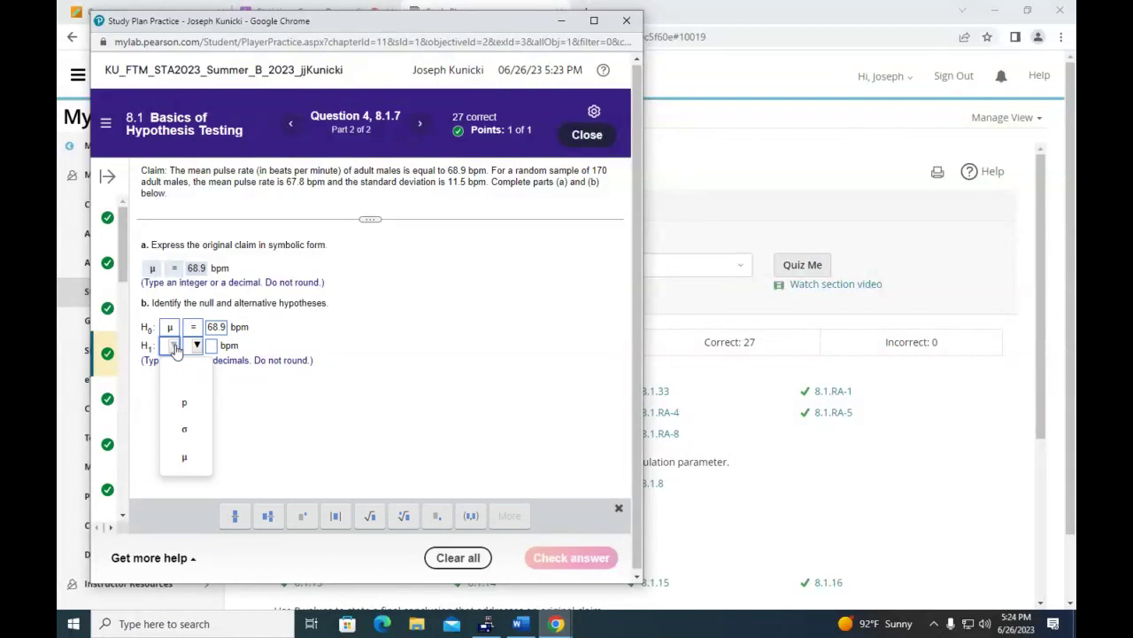
{"action": "left_click", "coordinate": [186, 457]}
{"action": "left_click", "coordinate": [196, 346]}
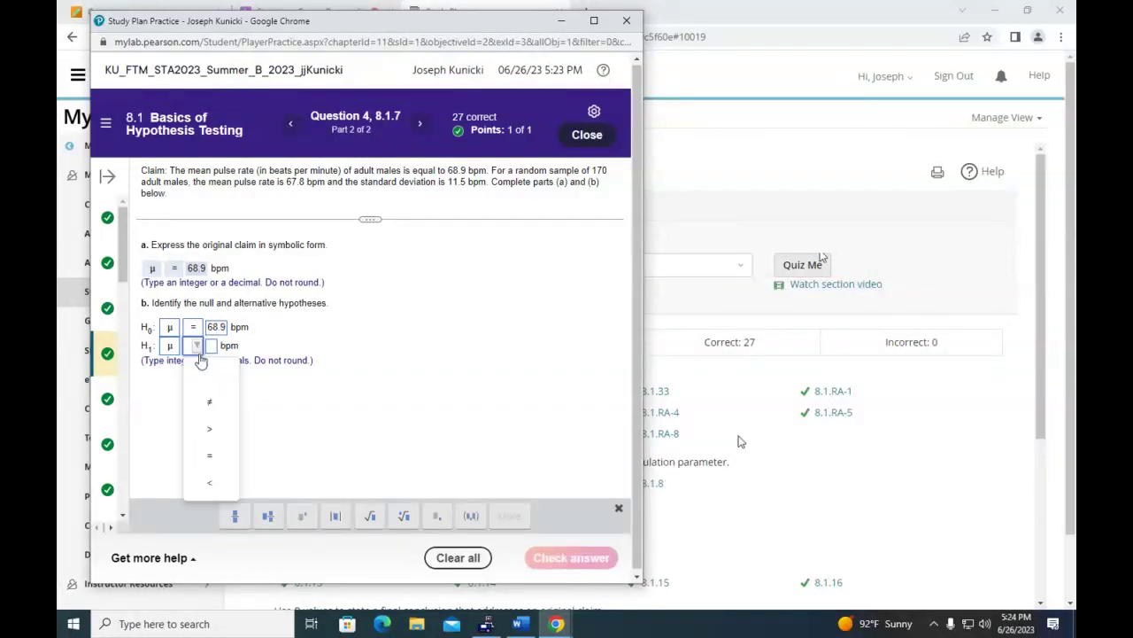
{"action": "left_click", "coordinate": [210, 394]}
{"action": "left_click", "coordinate": [212, 346]}
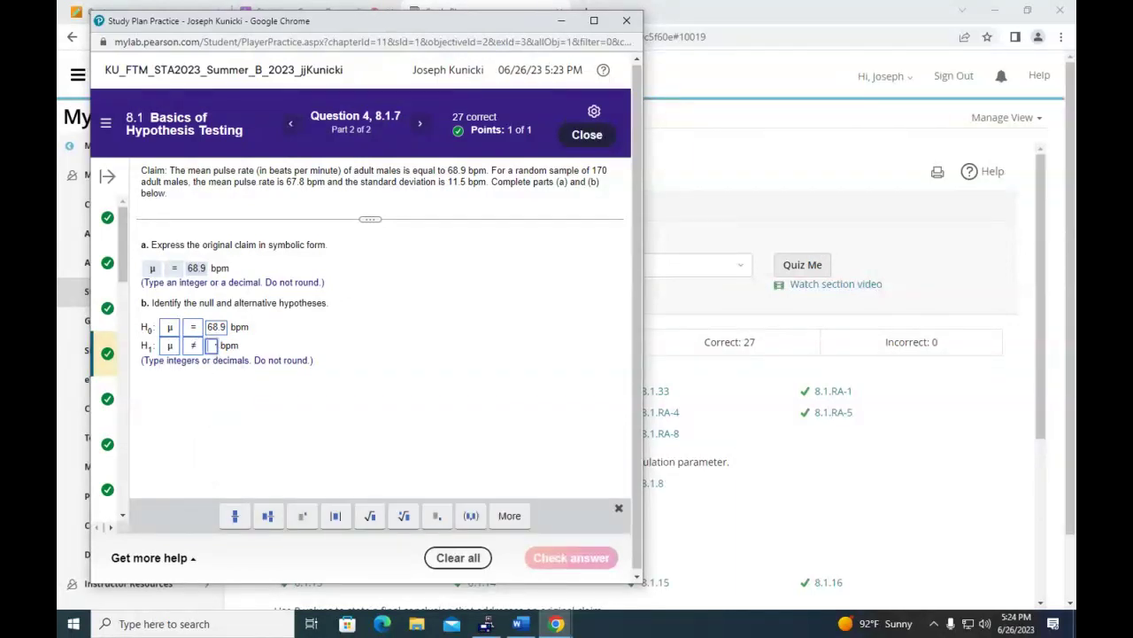
{"action": "type", "text": "68.9"}
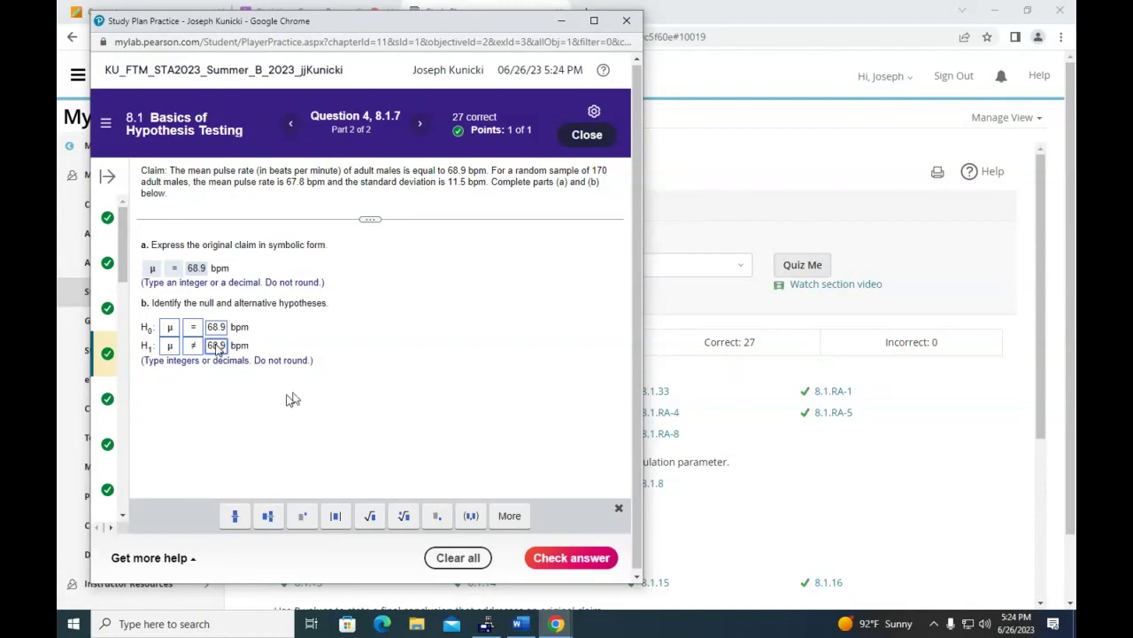
{"action": "left_click", "coordinate": [549, 557]}
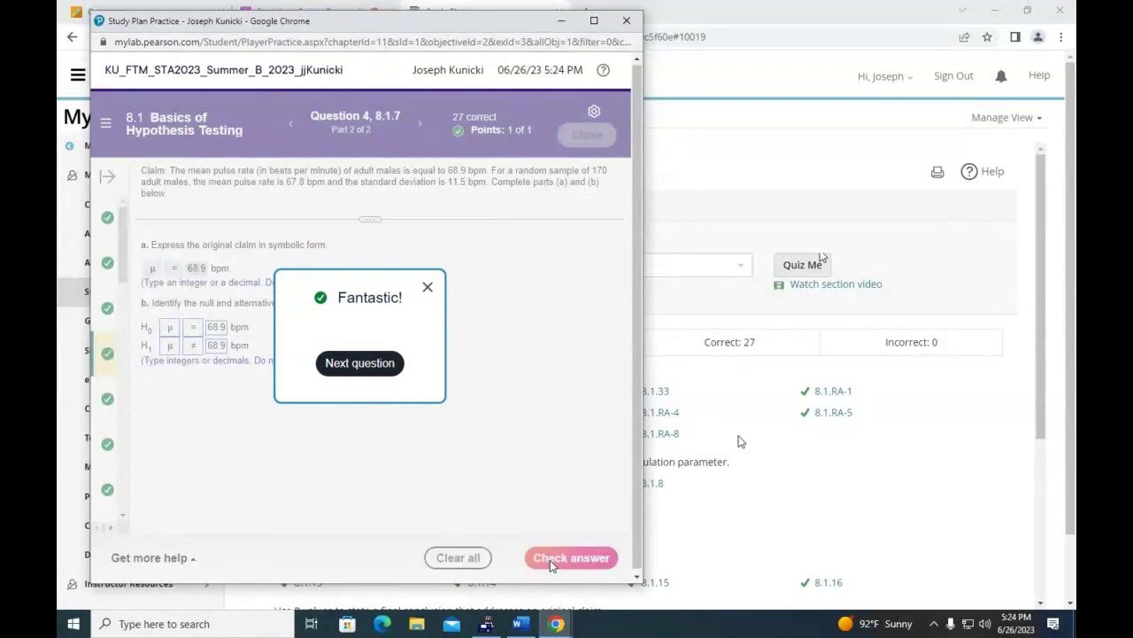
{"action": "left_click", "coordinate": [428, 289]}
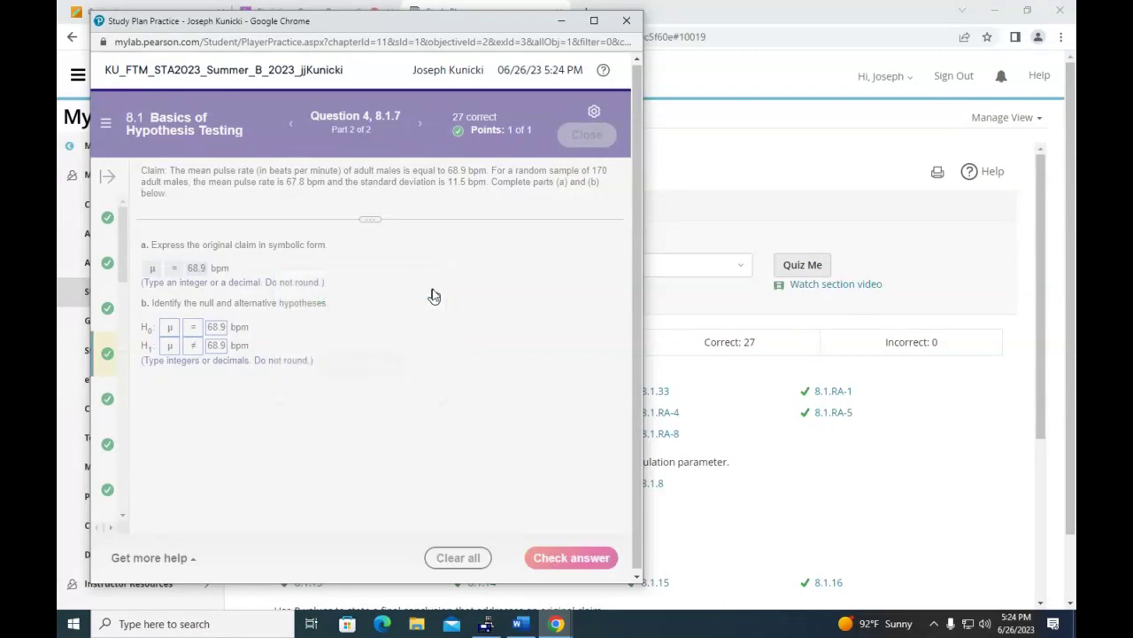
Step: Narrow the exercise window, then open StatCrunch from the exercise's help options and narrow its window too
{"action": "left_click_drag", "start_coordinate": [644, 71], "coordinate": [581, 64]}
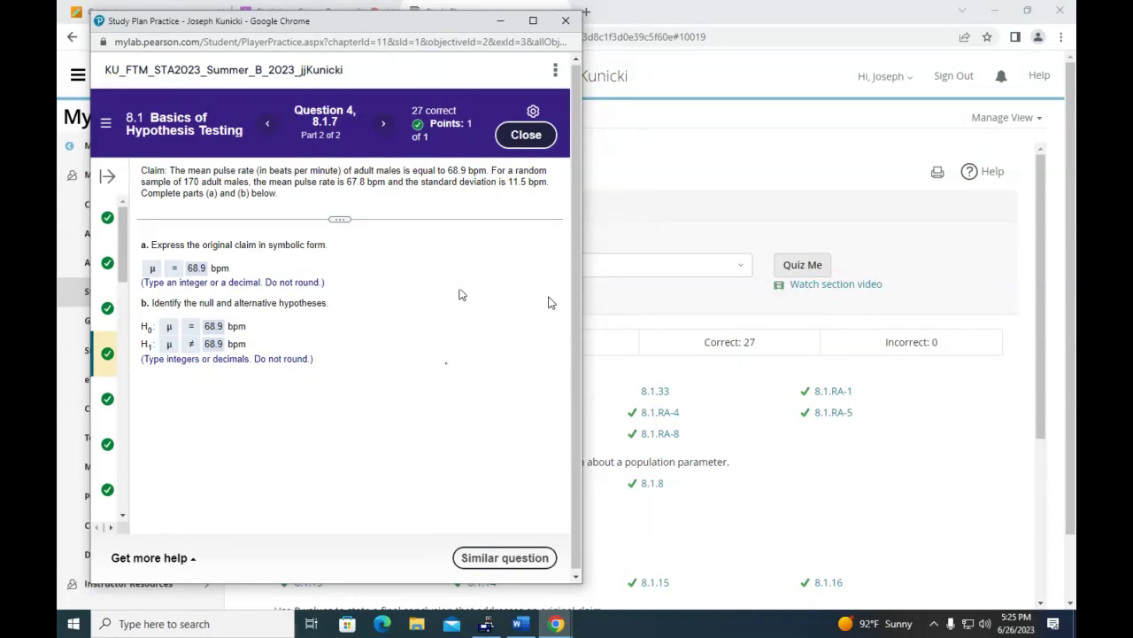
{"action": "left_click", "coordinate": [181, 559]}
{"action": "left_click", "coordinate": [173, 463]}
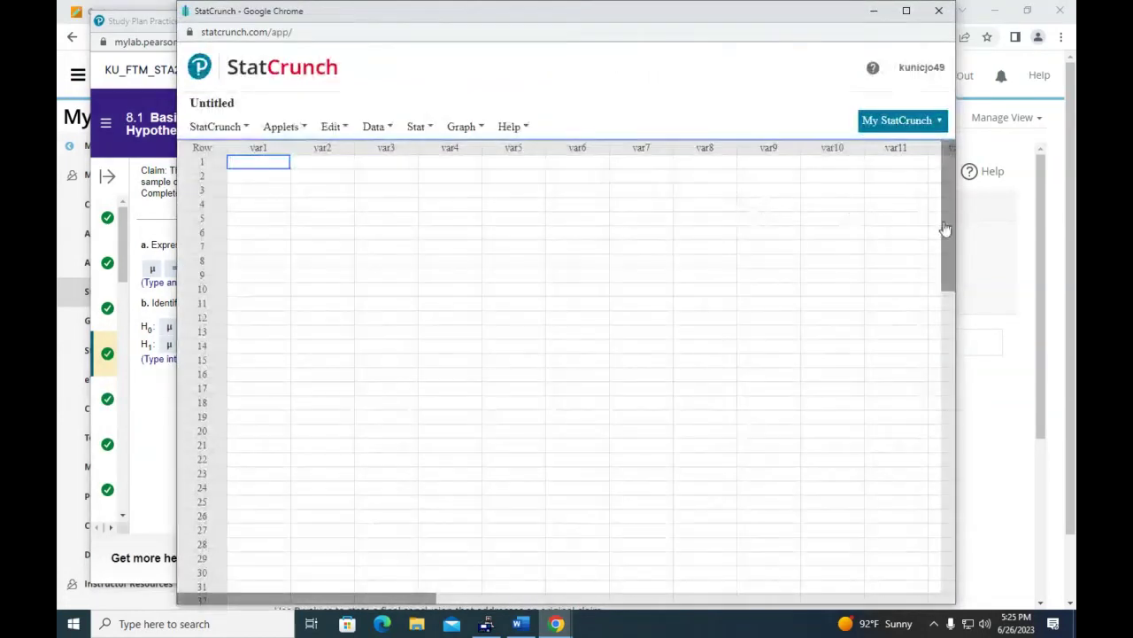
{"action": "left_click_drag", "start_coordinate": [957, 224], "coordinate": [650, 223]}
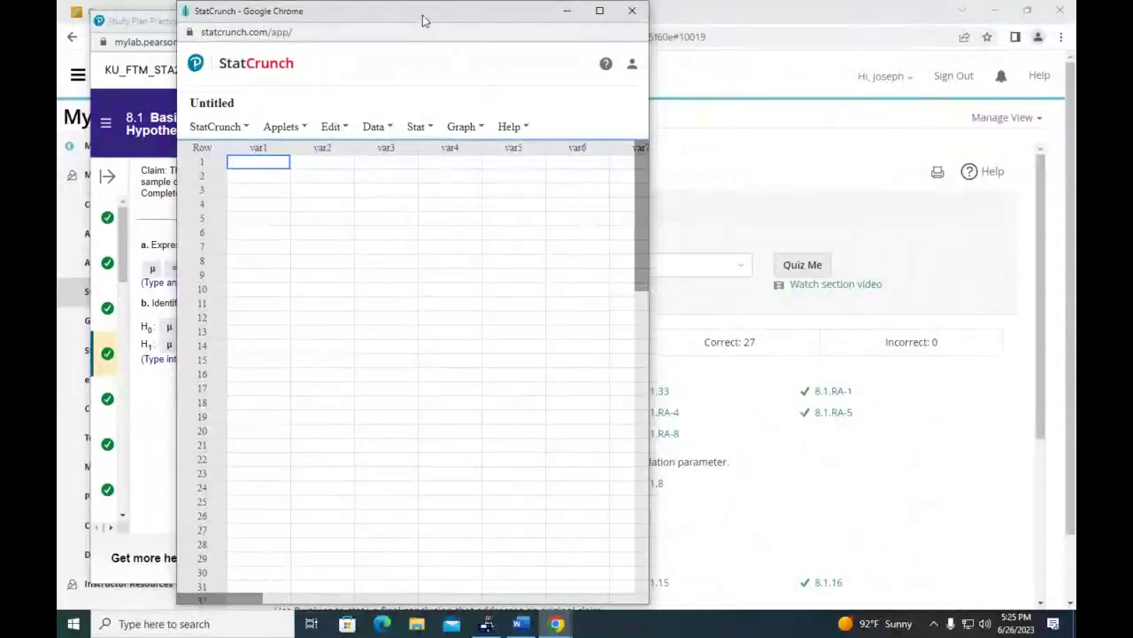
{"action": "left_click_drag", "start_coordinate": [425, 21], "coordinate": [1074, 15]}
{"action": "double_click", "coordinate": [832, 7]}
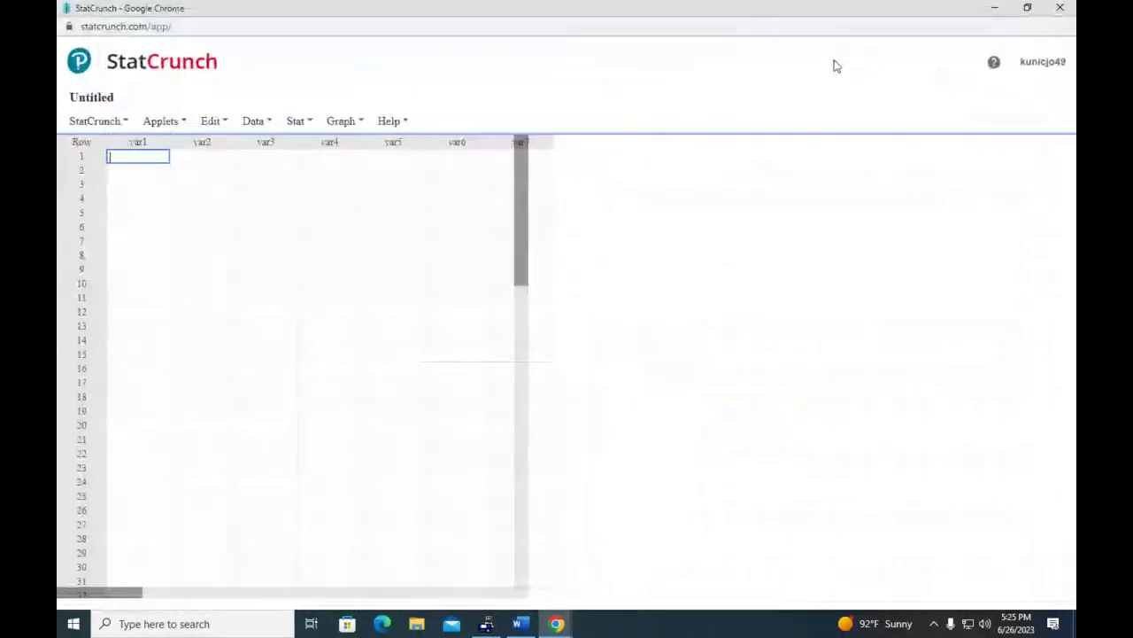
{"action": "left_click", "coordinate": [1027, 7]}
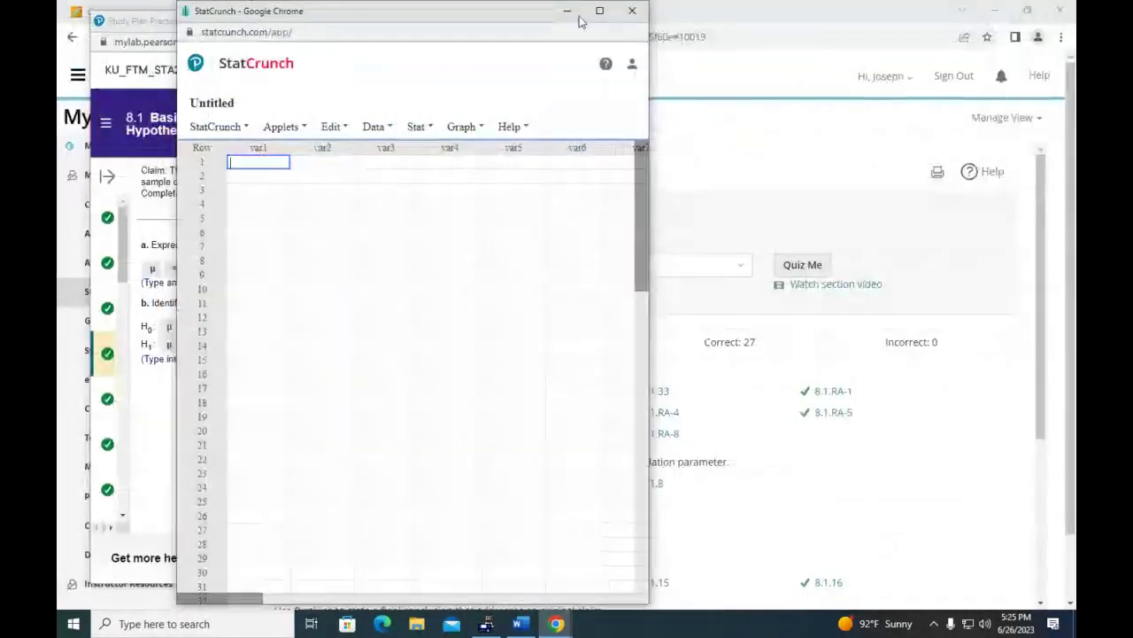
{"action": "left_click_drag", "start_coordinate": [496, 7], "coordinate": [1075, 7]}
{"action": "double_click", "coordinate": [891, 8]}
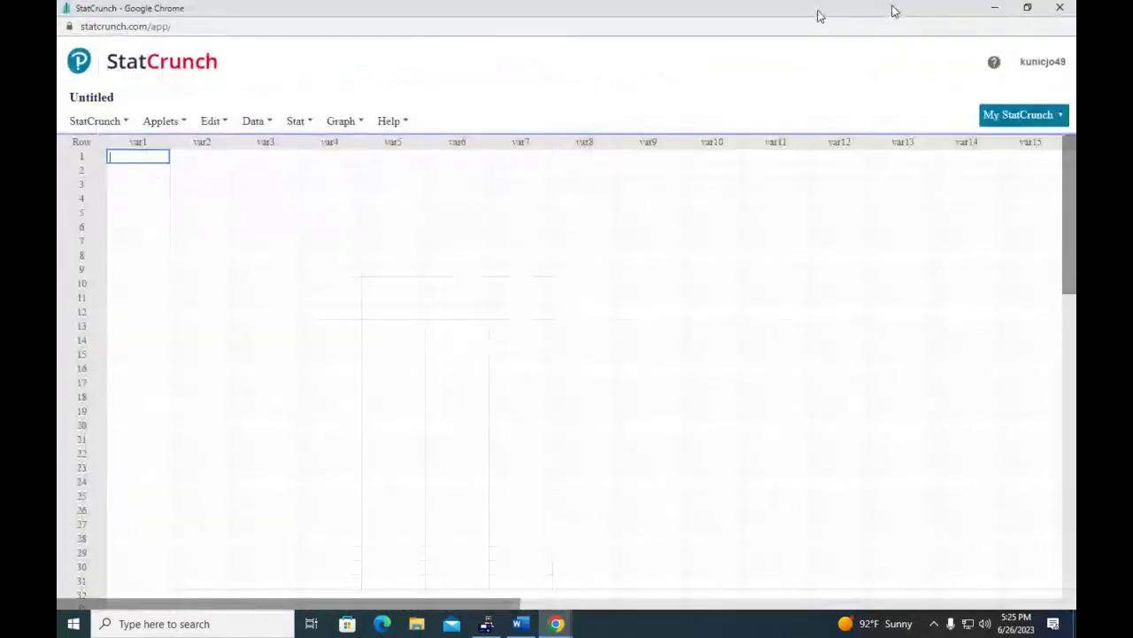
{"action": "left_click", "coordinate": [1025, 9]}
Step: Arrange the StatCrunch and exercise windows side by side so neither covers the other
{"action": "left_click_drag", "start_coordinate": [498, 18], "coordinate": [840, 14]}
{"action": "left_click_drag", "start_coordinate": [747, 20], "coordinate": [865, 20]}
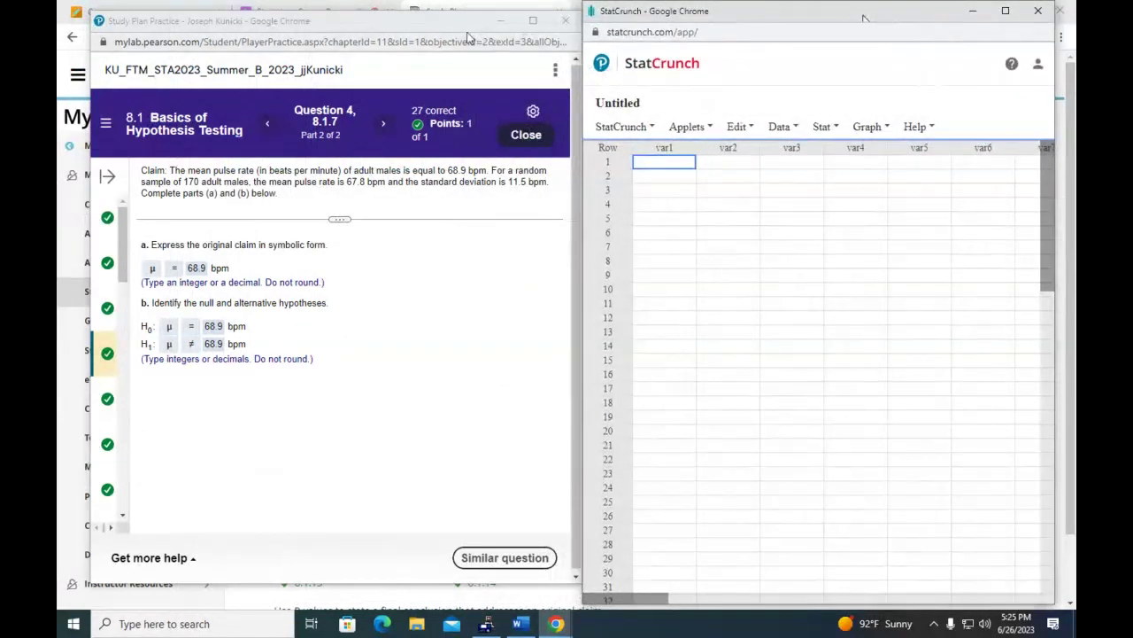
{"action": "left_click_drag", "start_coordinate": [465, 34], "coordinate": [445, 23]}
Step: Open StatCrunch's one-sample T test based on summary statistics
{"action": "left_click", "coordinate": [867, 127]}
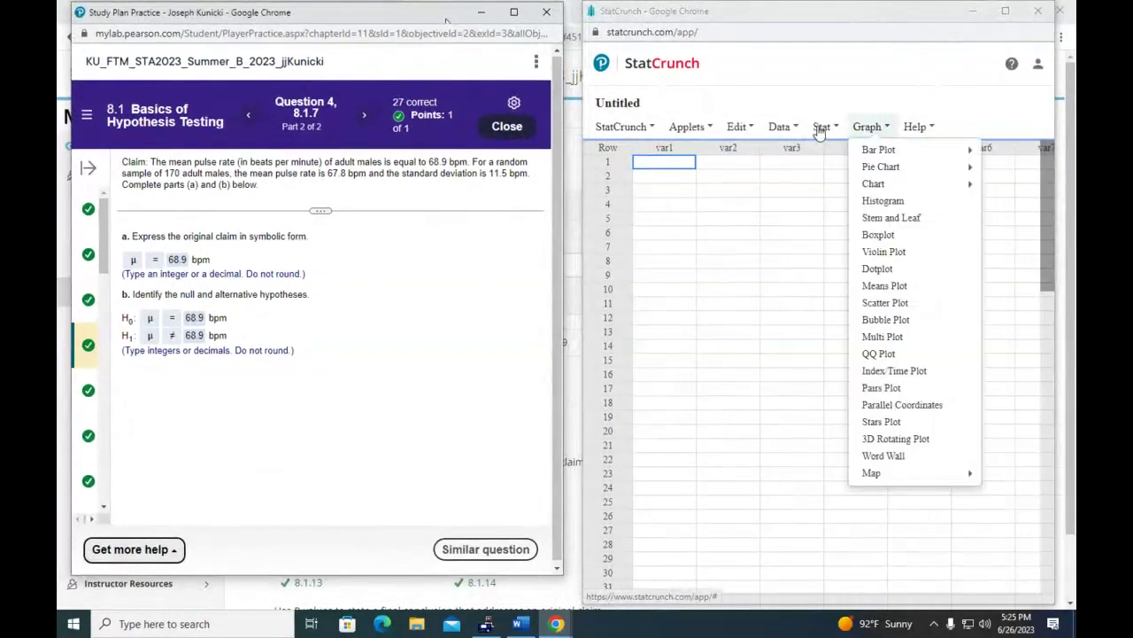
{"action": "left_click", "coordinate": [820, 129]}
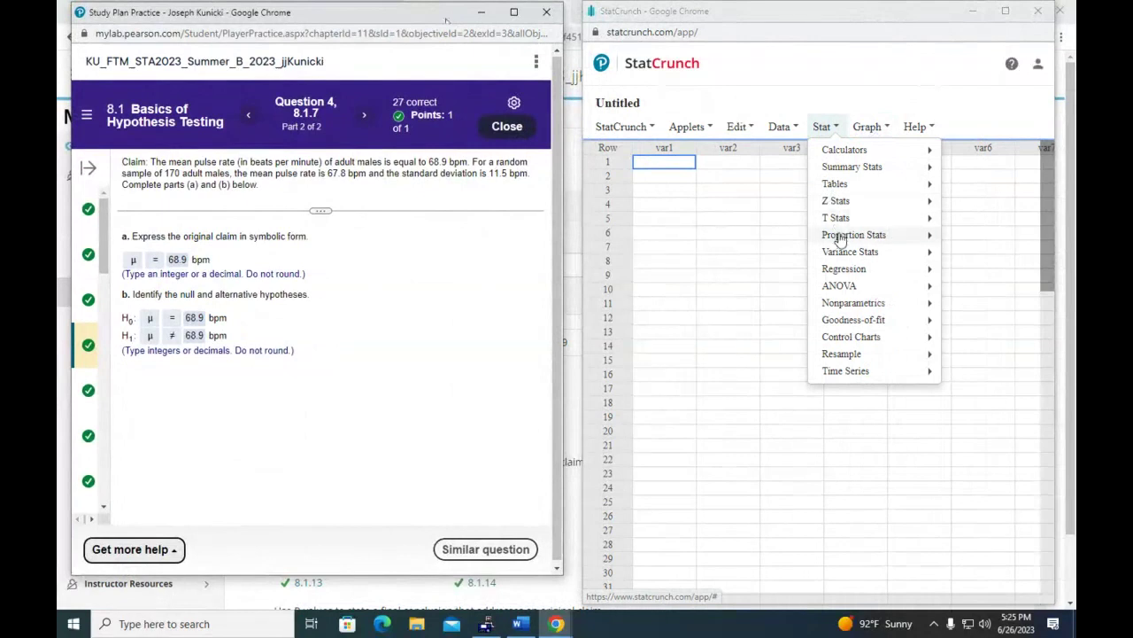
{"action": "mouse_move", "coordinate": [841, 237]}
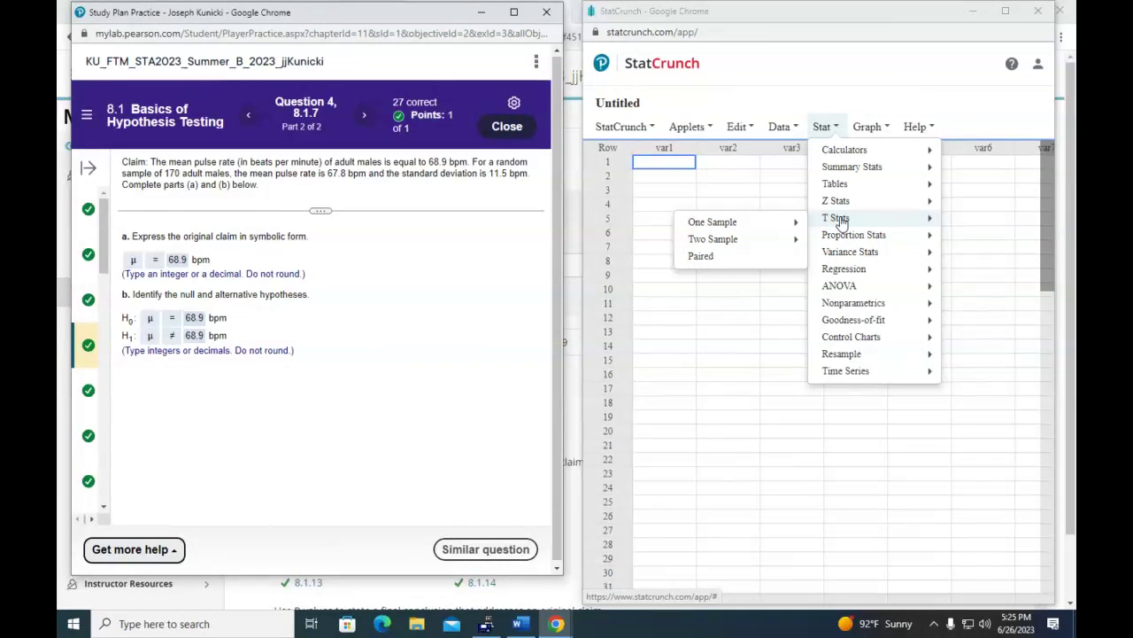
{"action": "mouse_move", "coordinate": [794, 224]}
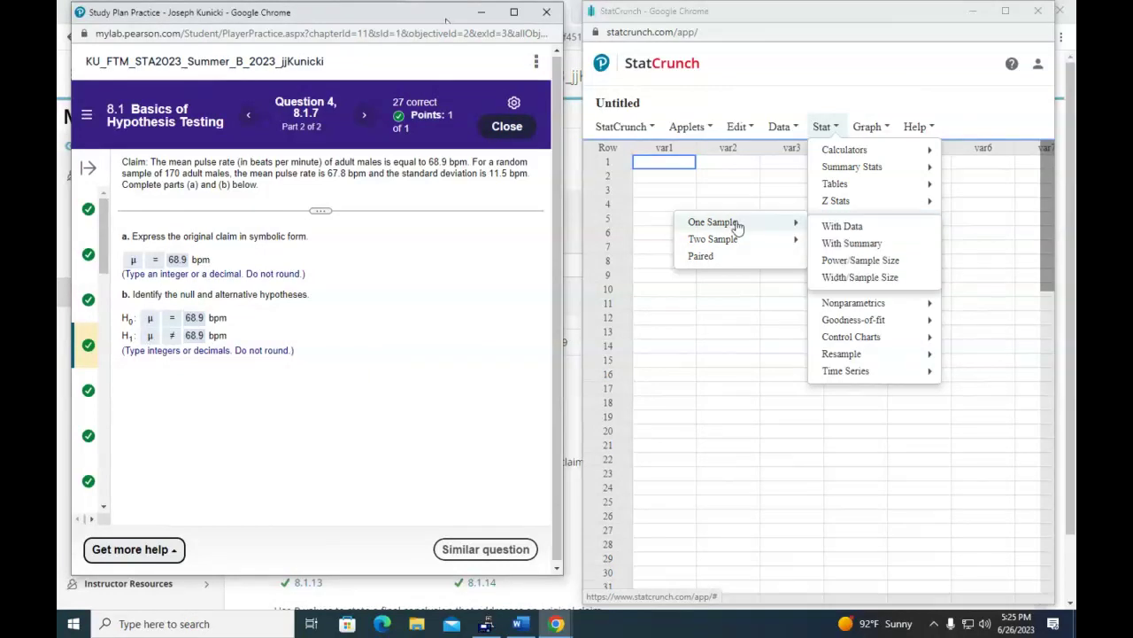
{"action": "left_click", "coordinate": [839, 247]}
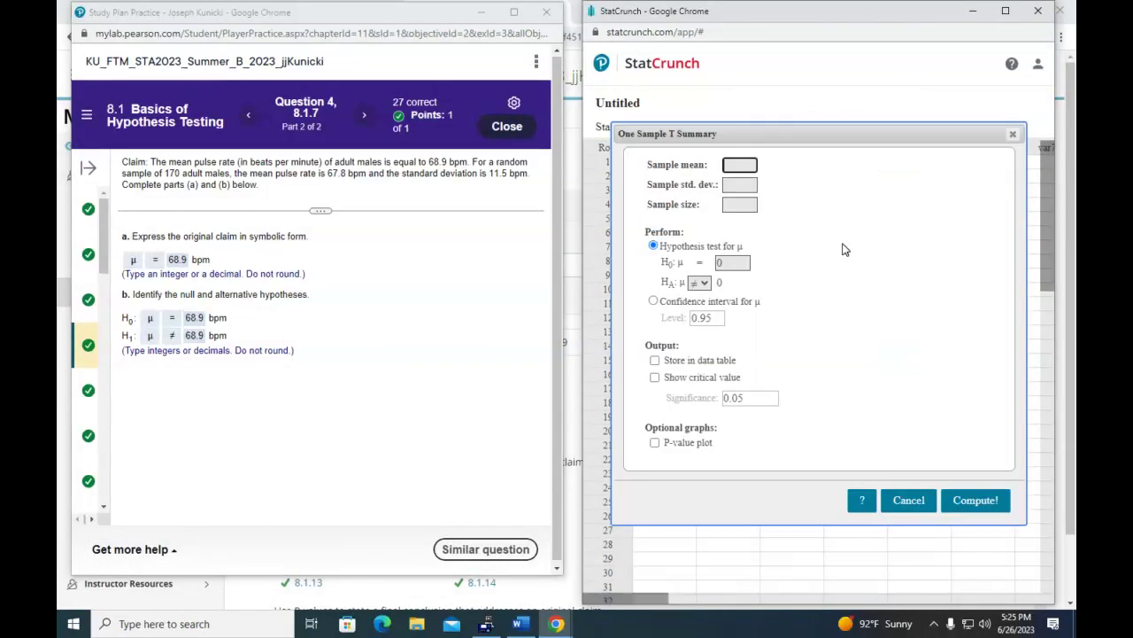
Step: Enter the sample mean 67.8, sample standard deviation 11.5 and sample size 170 for the T test
{"action": "left_click", "coordinate": [731, 164]}
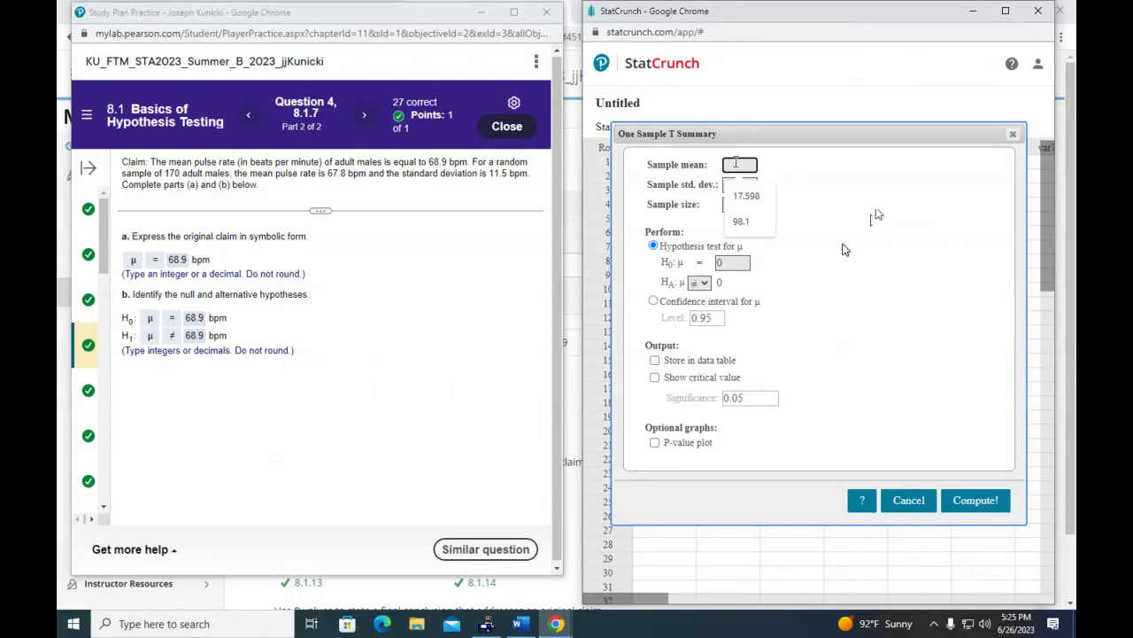
{"action": "type", "text": "67.8"}
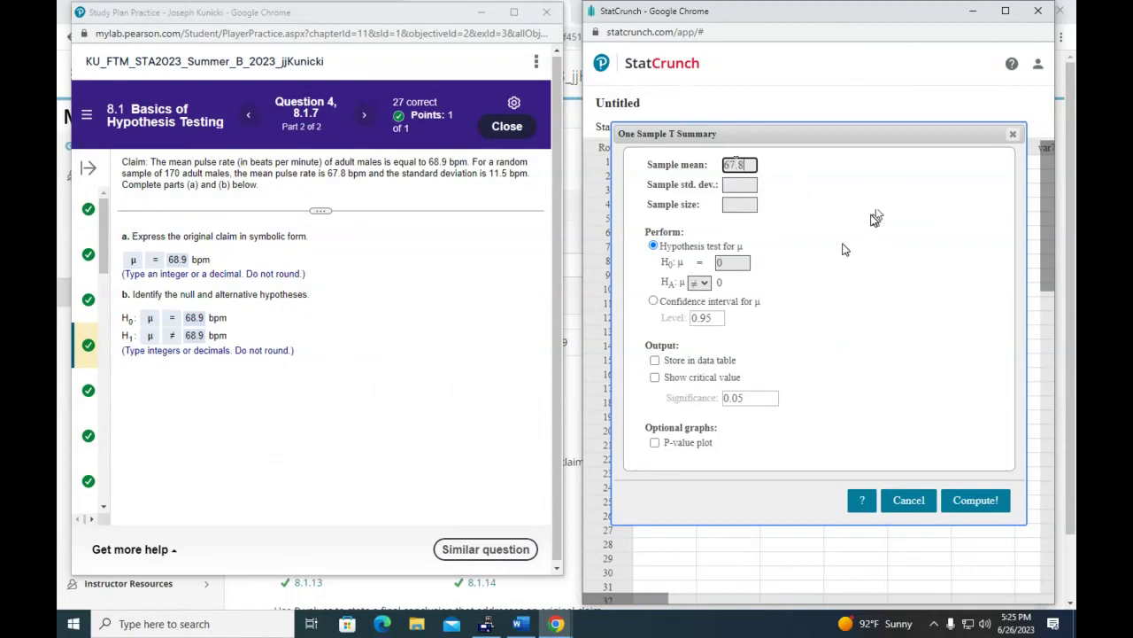
{"action": "left_click", "coordinate": [757, 185]}
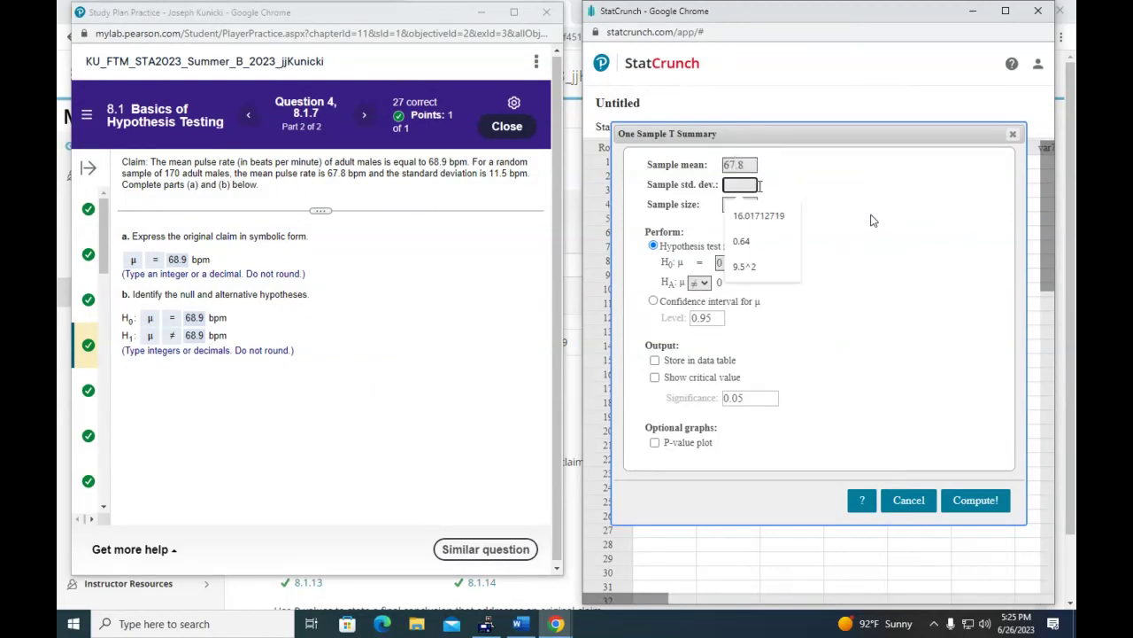
{"action": "type", "text": "11.5"}
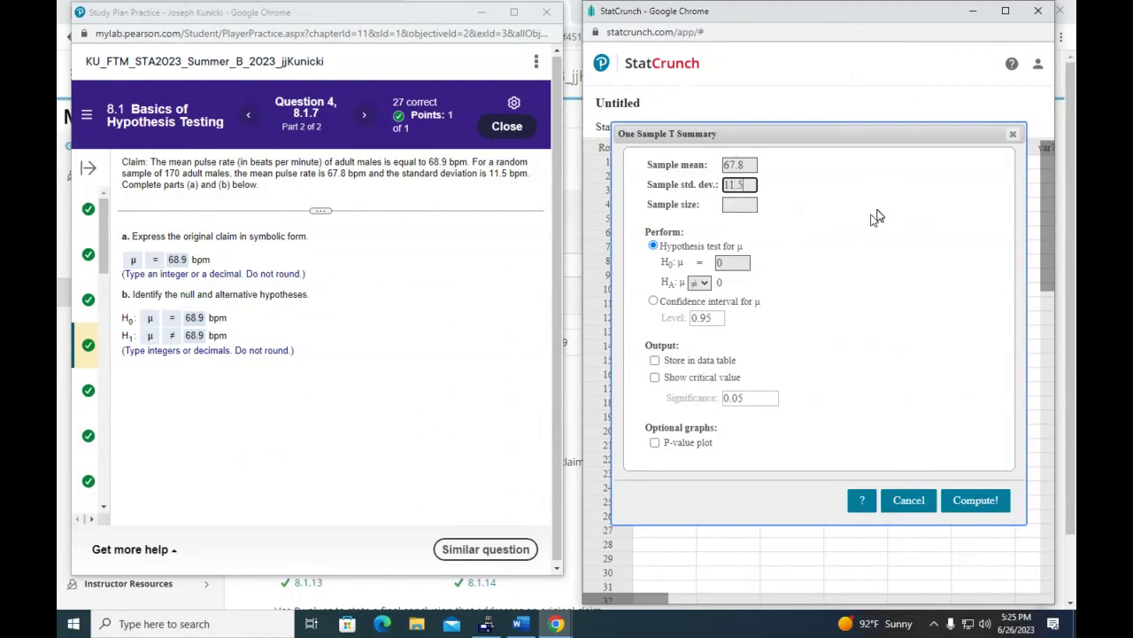
{"action": "key", "text": "Tab"}
{"action": "type", "text": "1"}
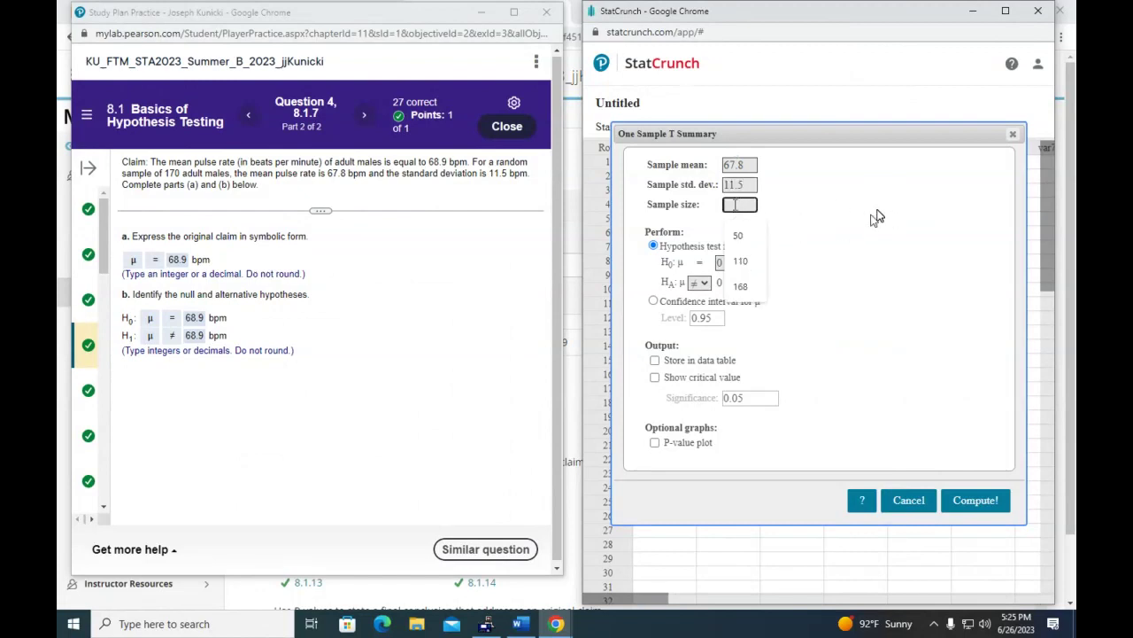
{"action": "type", "text": "70"}
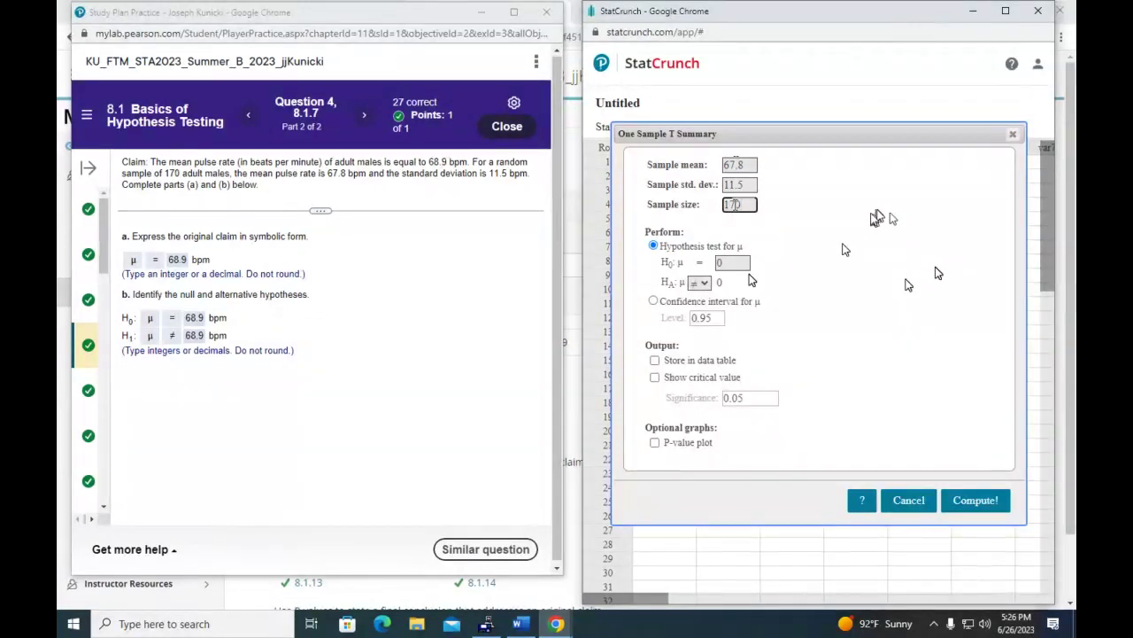
Step: Set the null hypothesis mean H0 of the T test to 68.9
{"action": "left_click", "coordinate": [723, 262]}
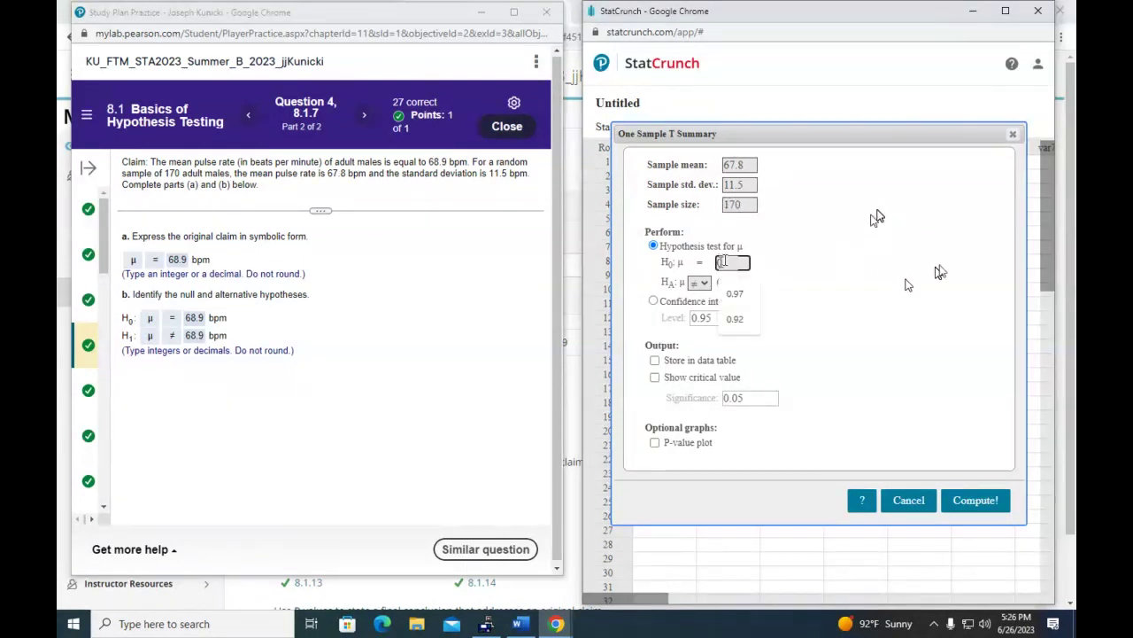
{"action": "double_click", "coordinate": [722, 262]}
{"action": "type", "text": "68.9"}
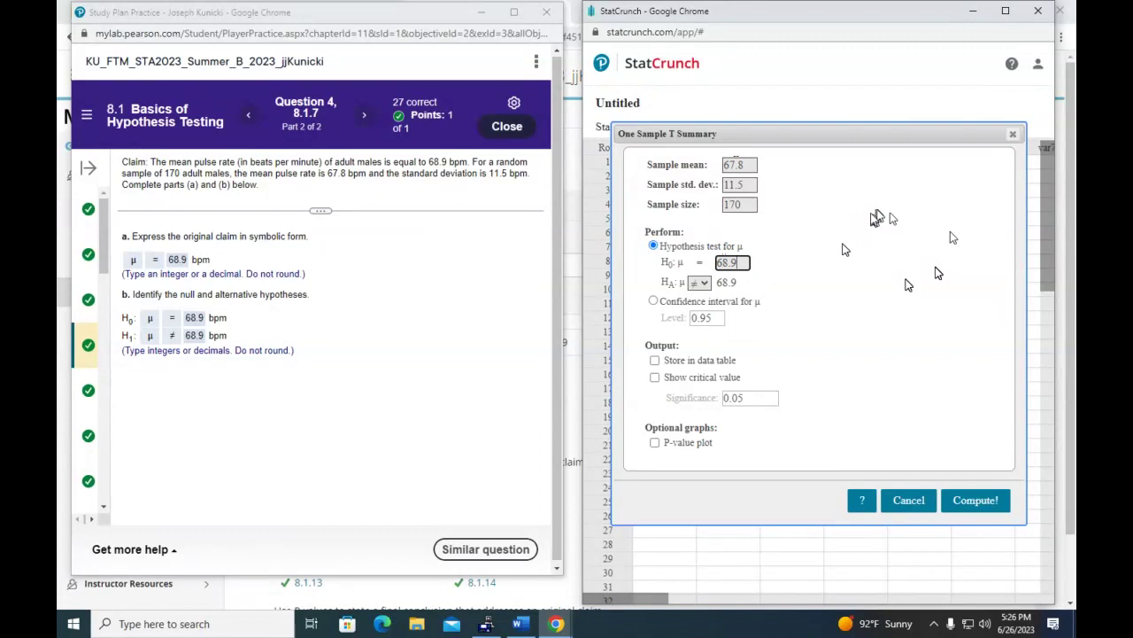